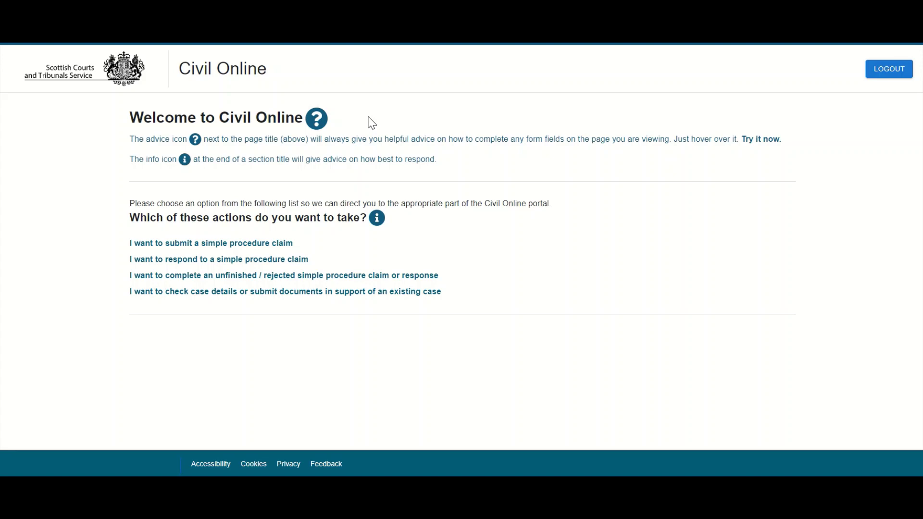
- Start submitting a new simple procedure claim
mouse_move(320, 122)
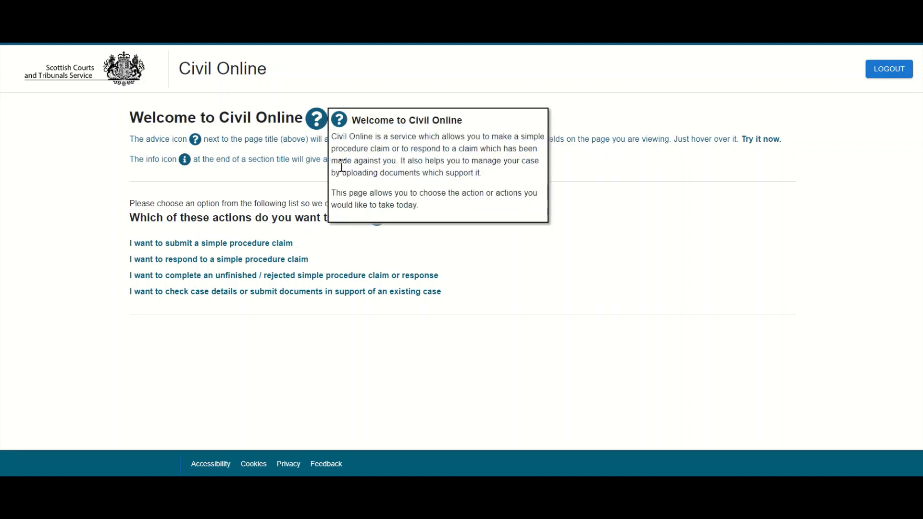
mouse_move(379, 221)
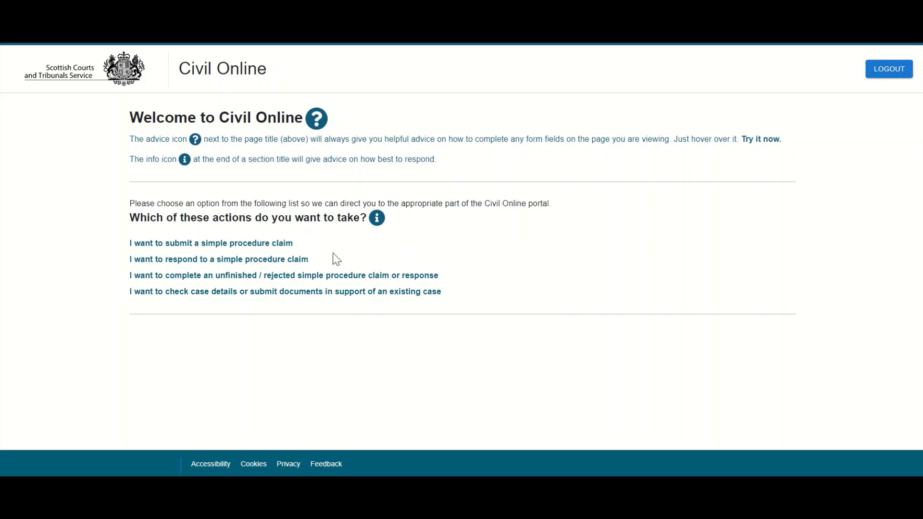
left_click(255, 244)
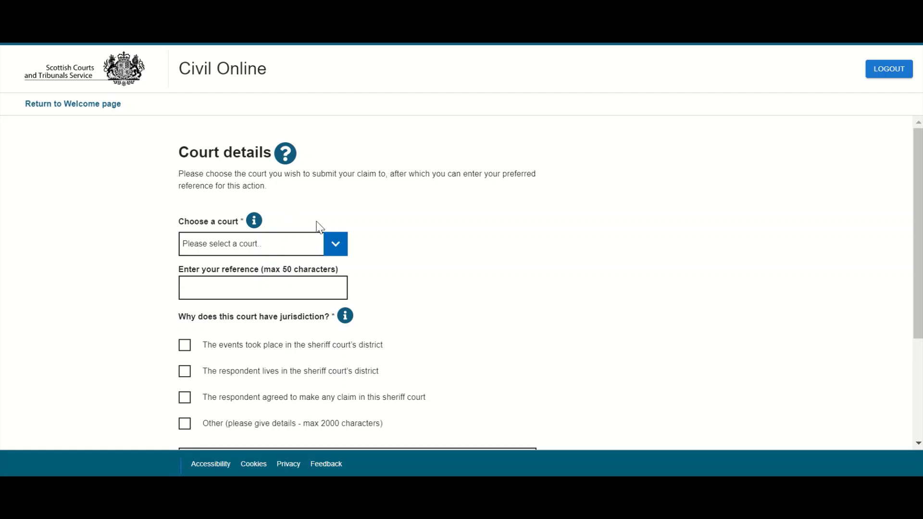
- Choose Edinburgh Sheriff Court as the court for the claim and leave the reference blank
left_click(334, 246)
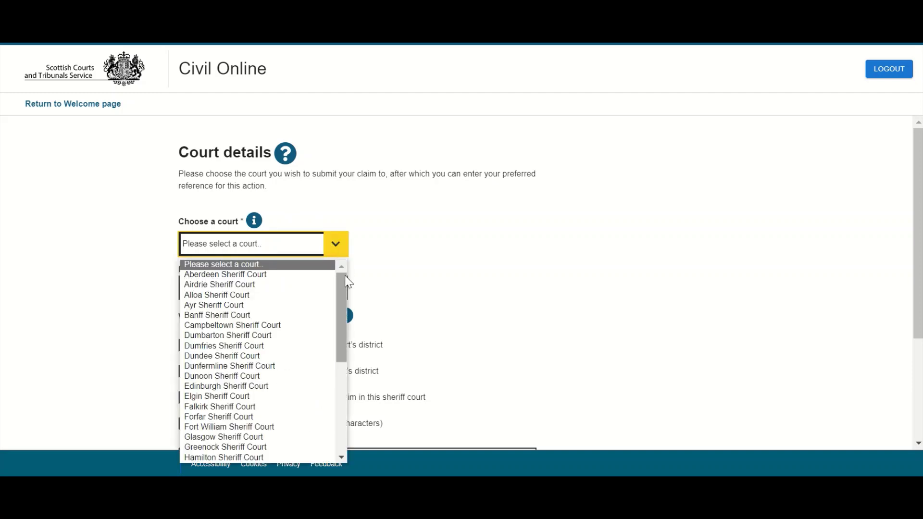
mouse_move(342, 294)
left_mouse_down()
mouse_move(343, 390)
mouse_move(345, 300)
left_mouse_up()
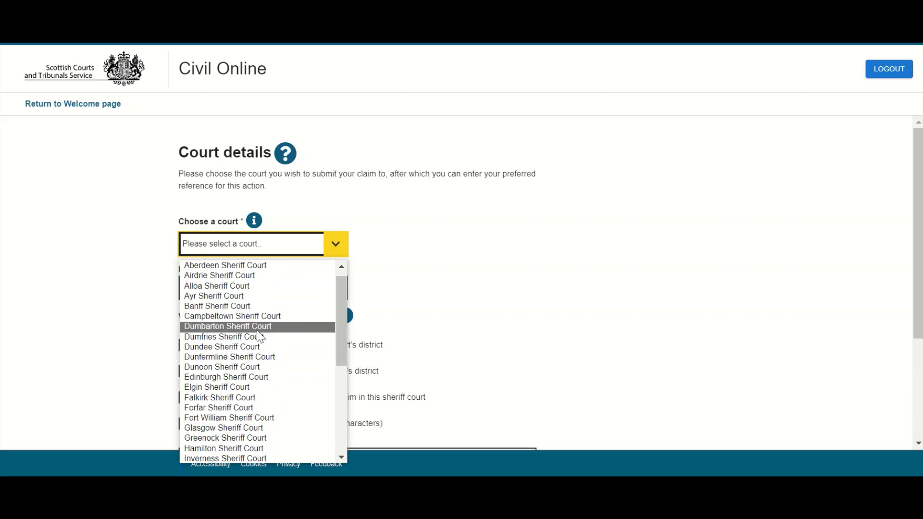
left_click(243, 377)
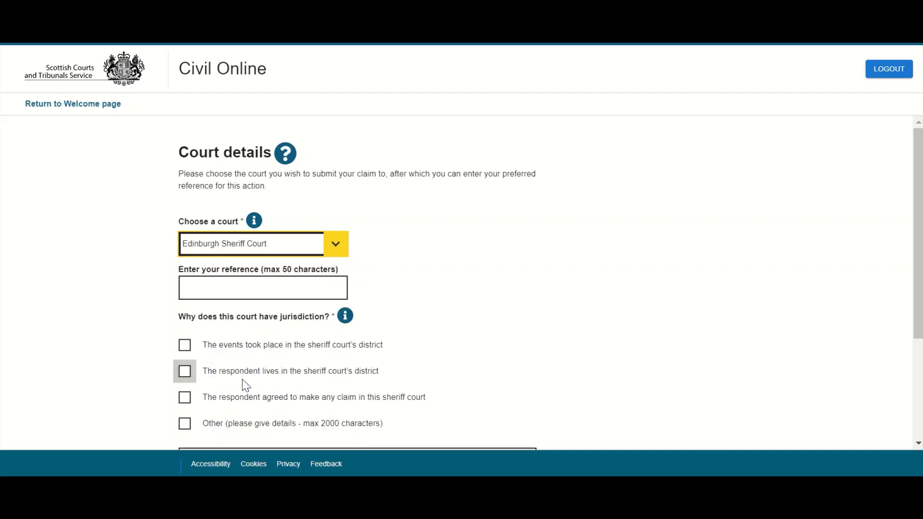
left_click(450, 275)
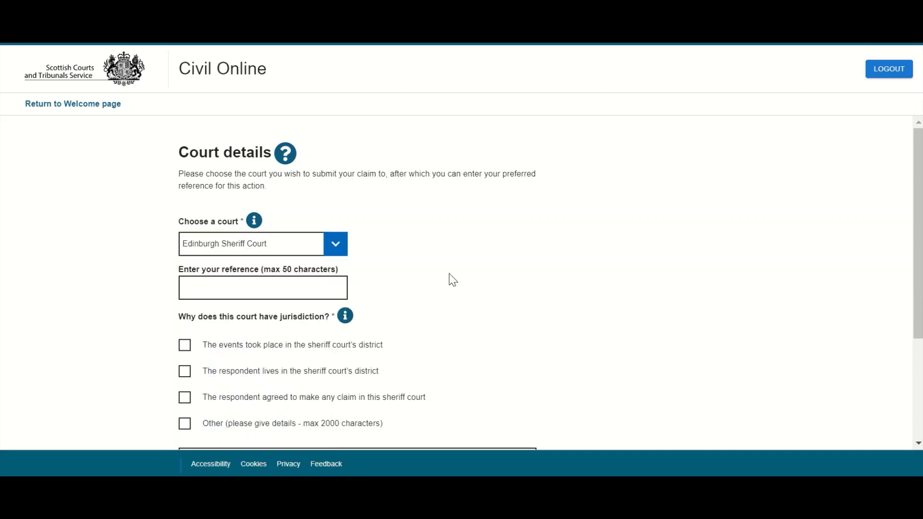
left_click(241, 283)
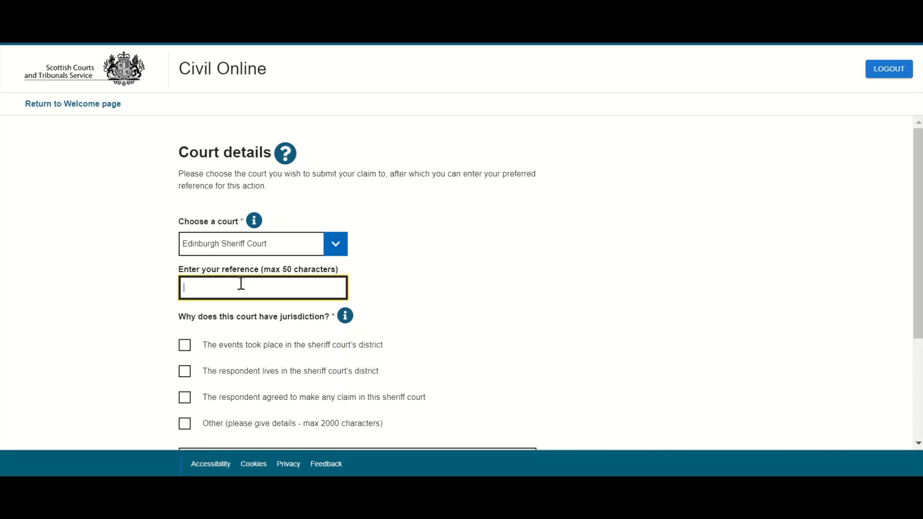
- Give as jurisdiction reasons that the events took place in the district, the respondent lives there, and the respondent agreed to this court
scroll(908, 296, "down", 3)
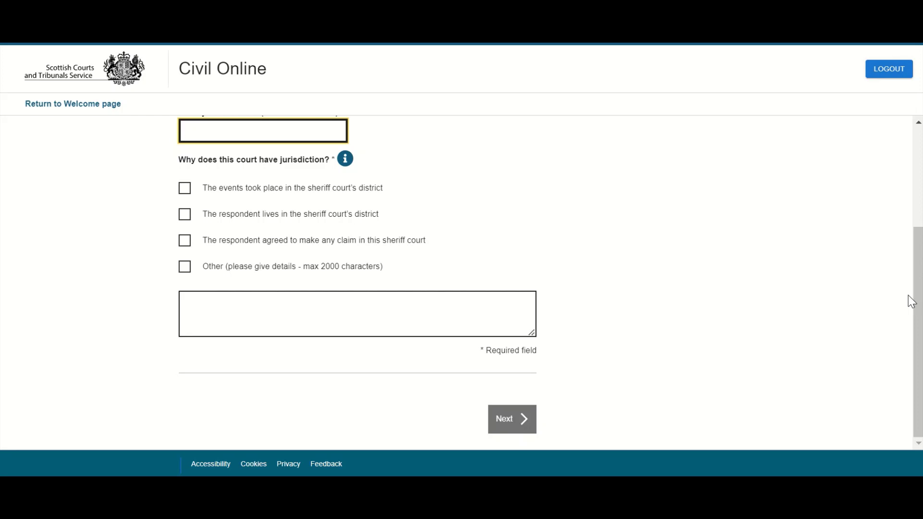
left_click(187, 189)
left_click(186, 215)
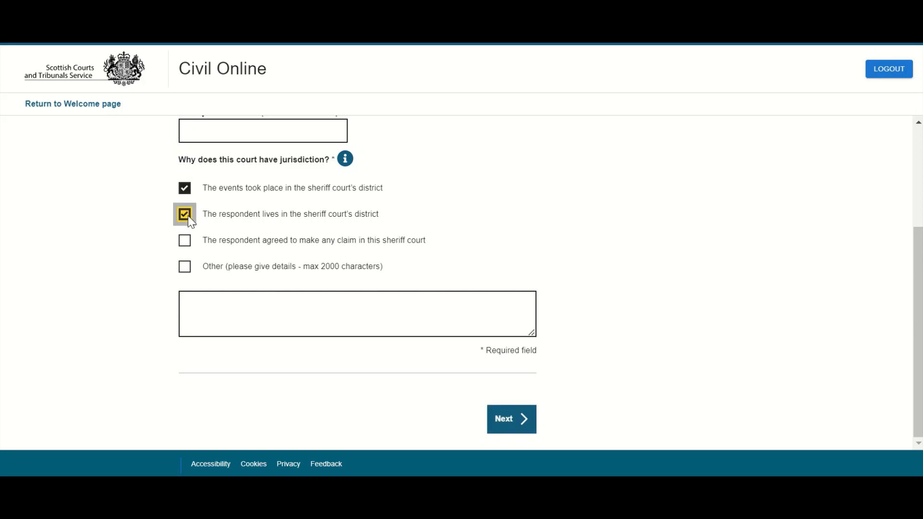
left_click(188, 242)
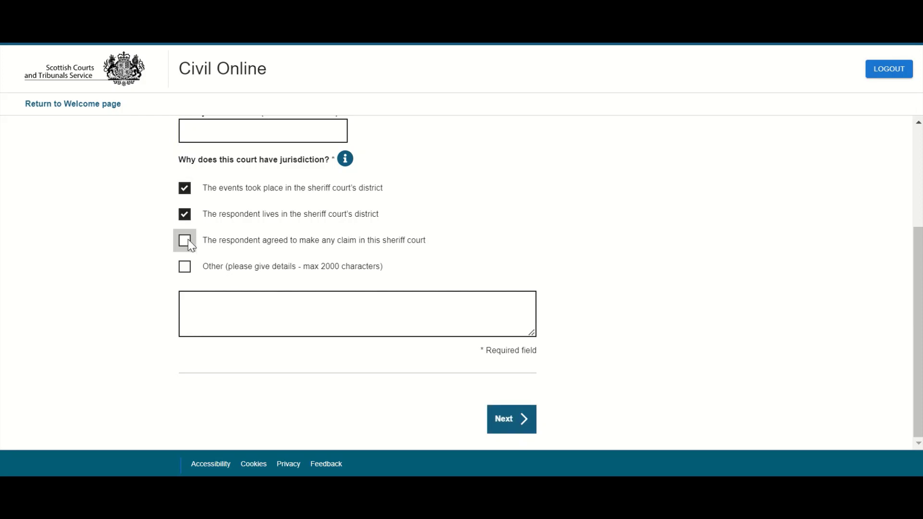
left_click(186, 267)
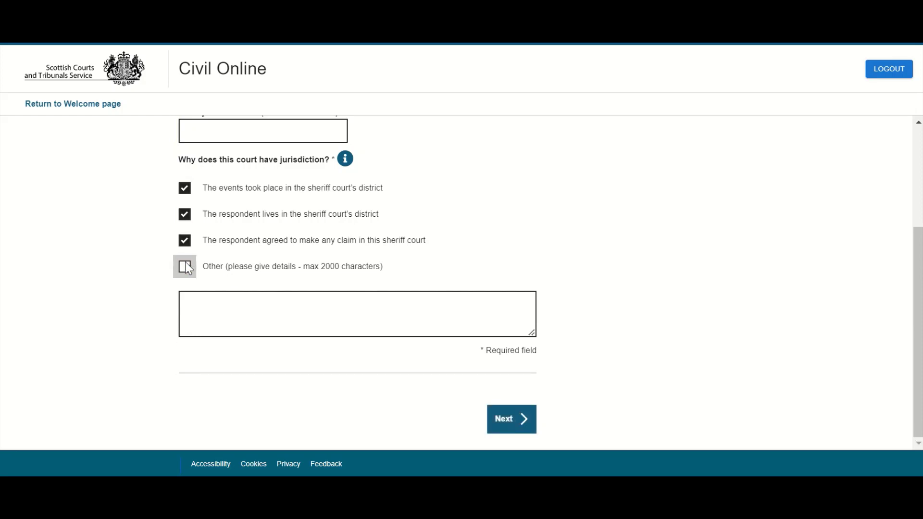
left_click(195, 306)
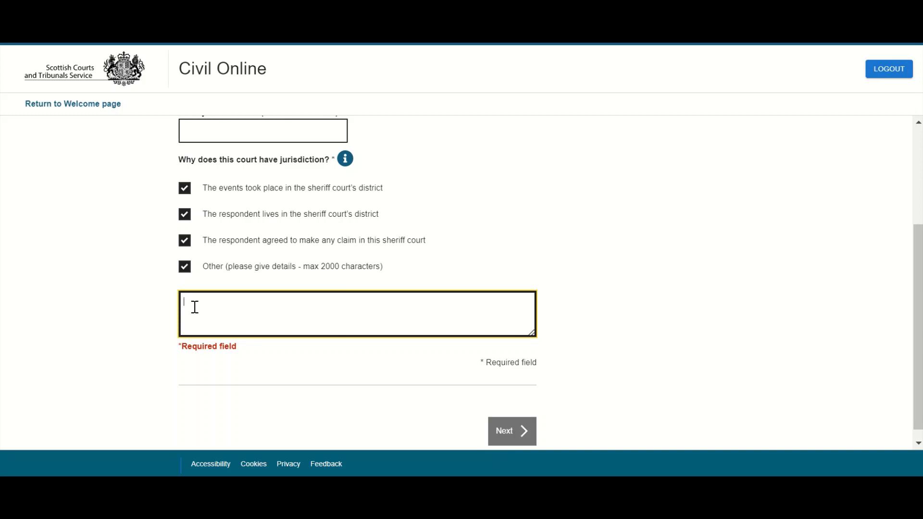
left_click(187, 267)
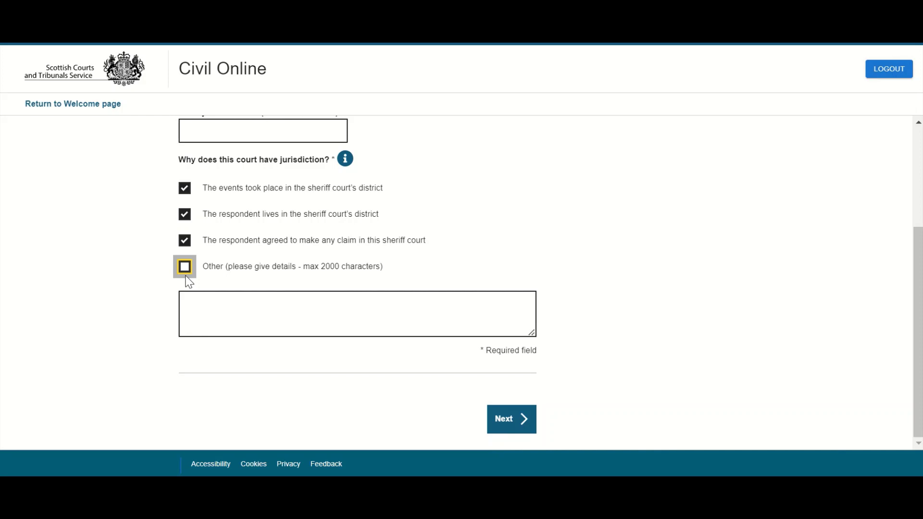
- Continue to the claimant details and identify the first claimant as an individual
left_click(504, 432)
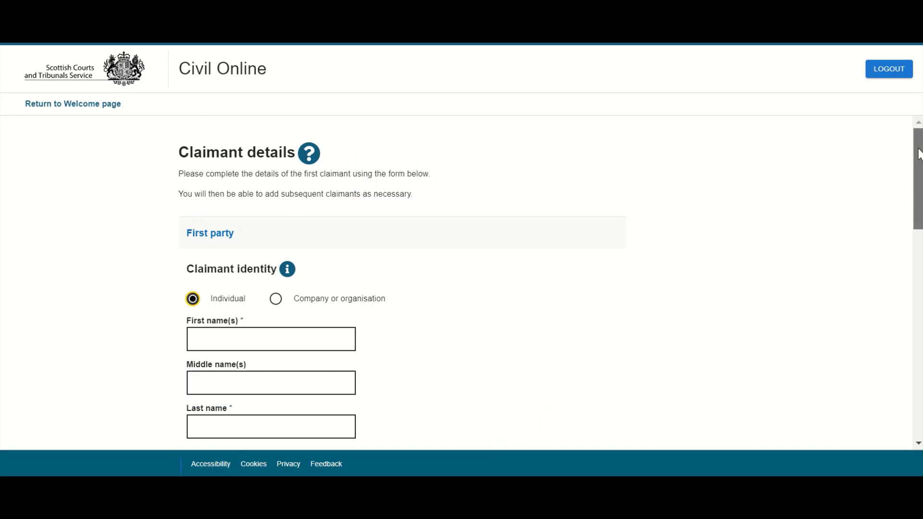
left_click_drag(915, 154, 919, 192)
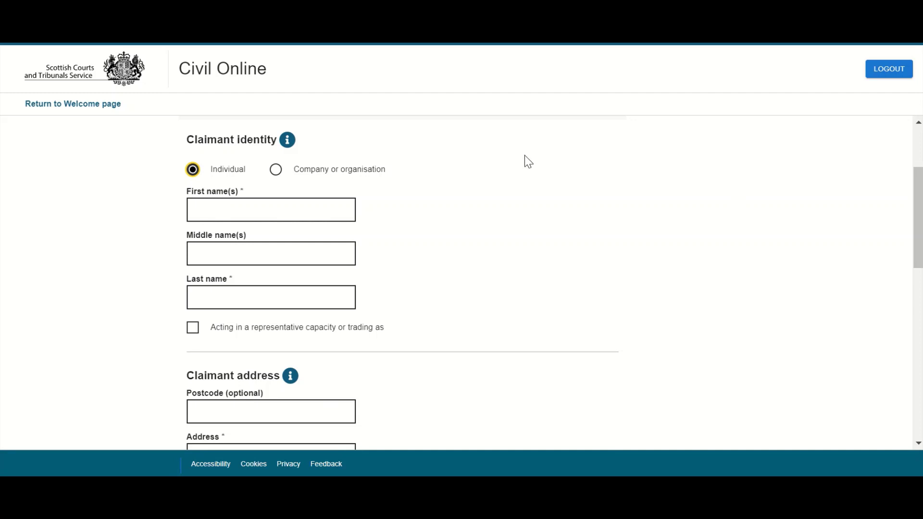
left_click(280, 171)
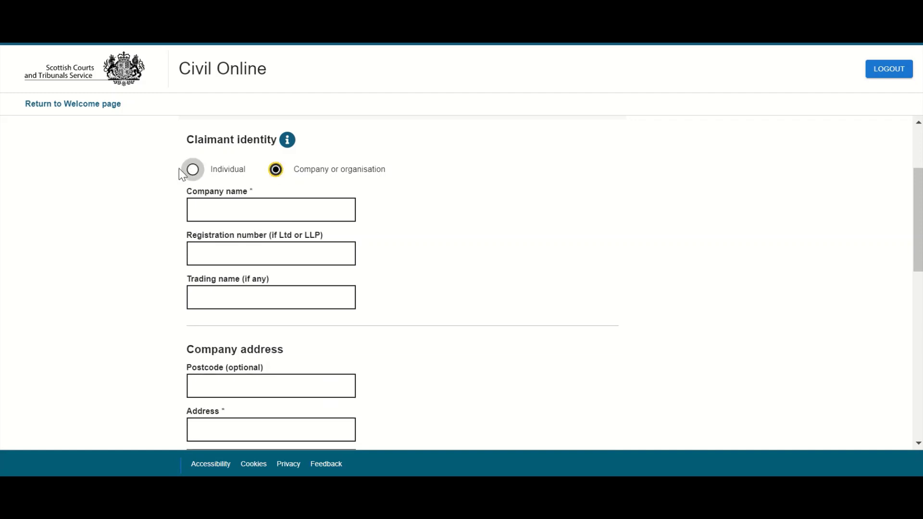
left_click(193, 171)
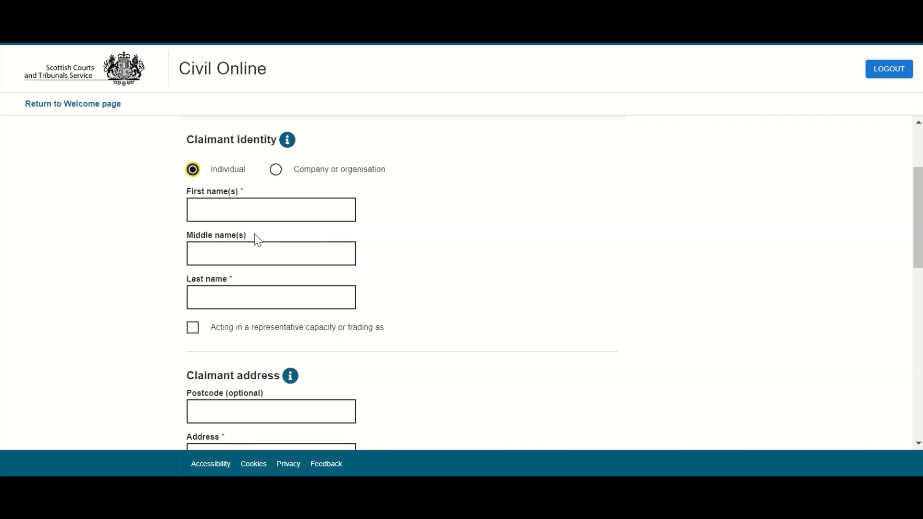
- Enter the claimant's first and last name, leaving the middle name empty
left_click(248, 212)
type("Joe")
key("Tab")
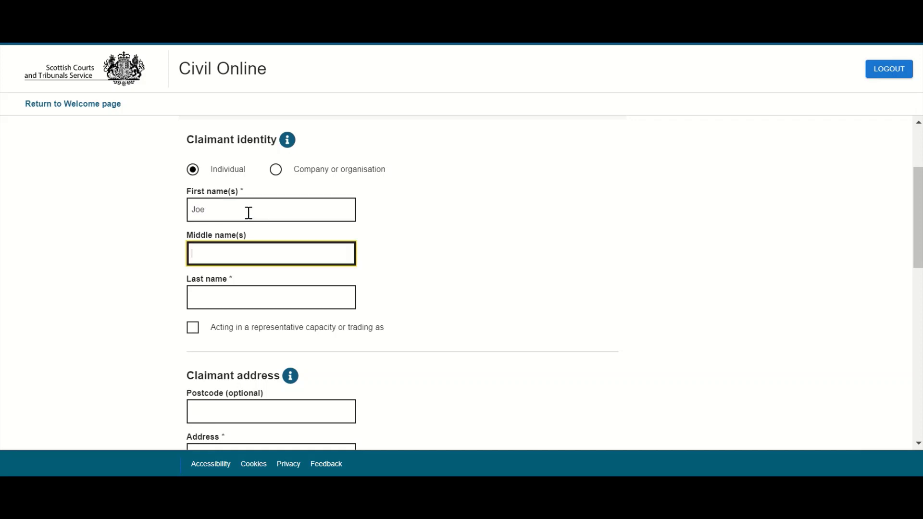
key("Tab")
type("Blogg")
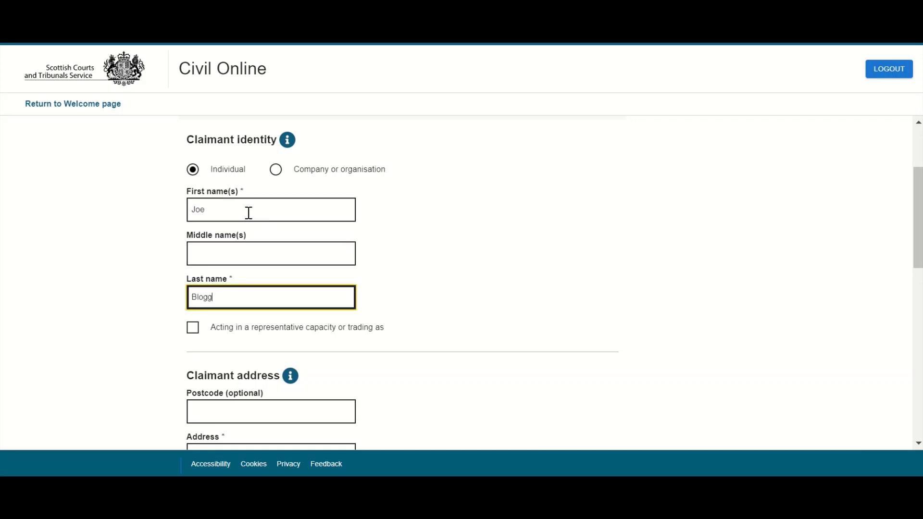
type("s")
left_click(190, 331)
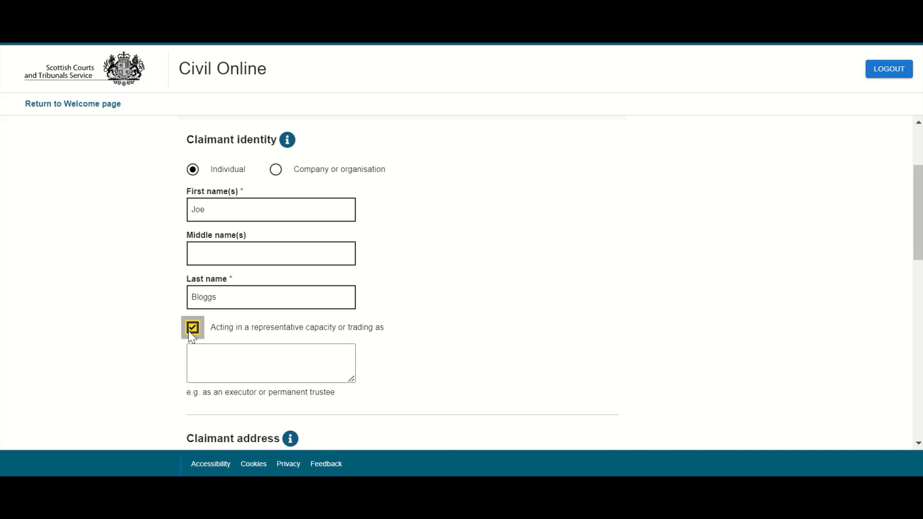
left_click(210, 351)
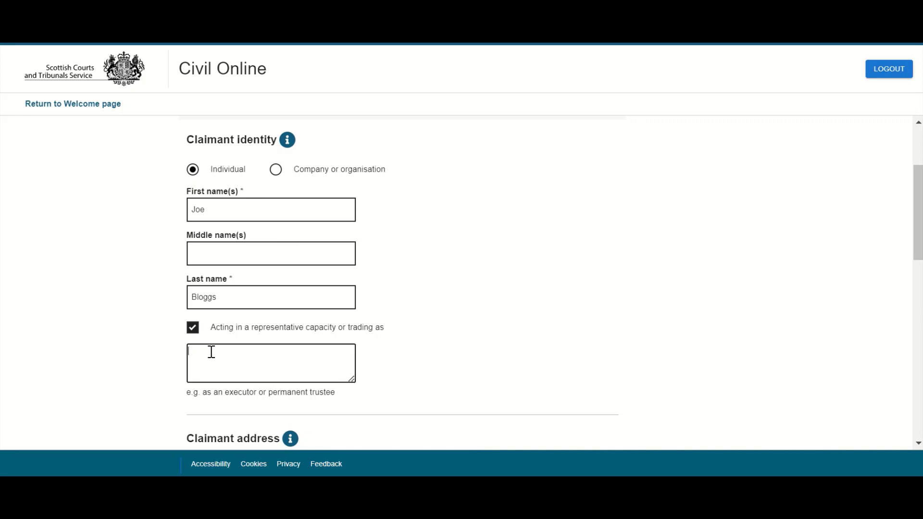
left_click(193, 327)
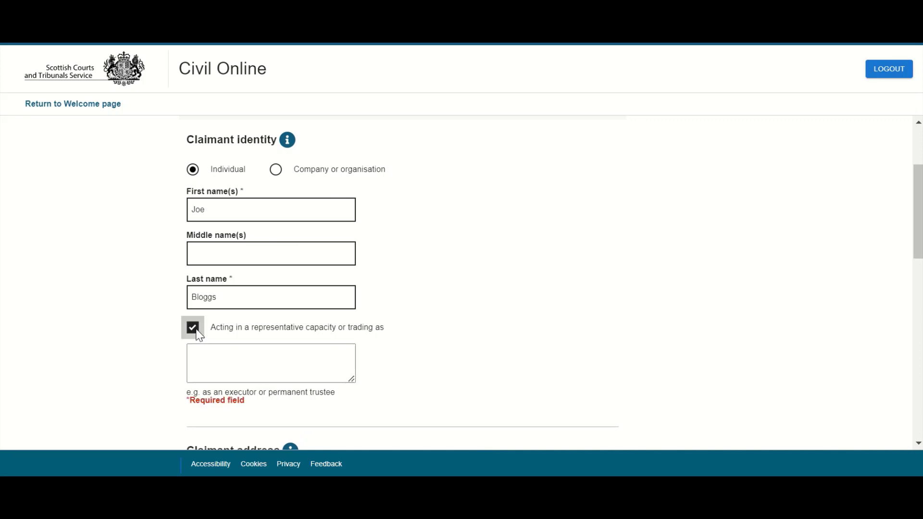
- Fill in the claimant's address by looking up the postcode, choosing the suggested address, and adding the street as the second line
scroll(854, 279, "down", 5)
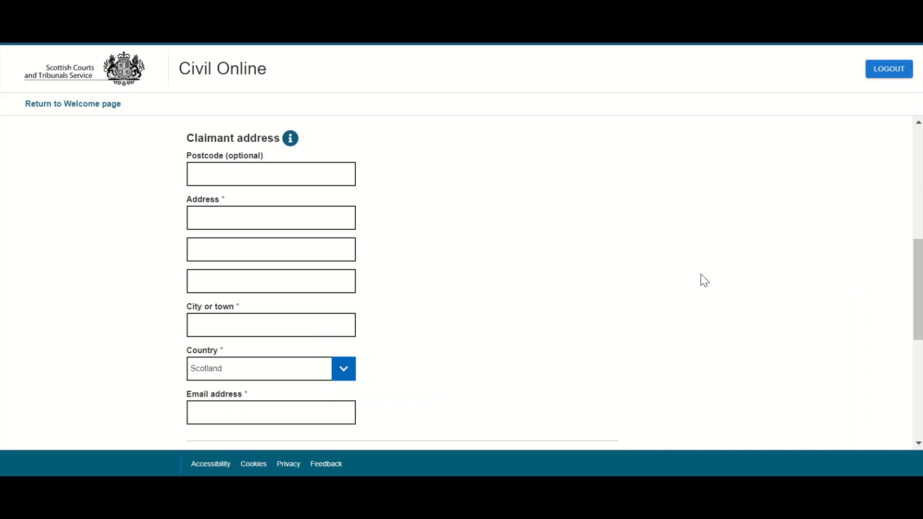
left_click(271, 172)
type("AB")
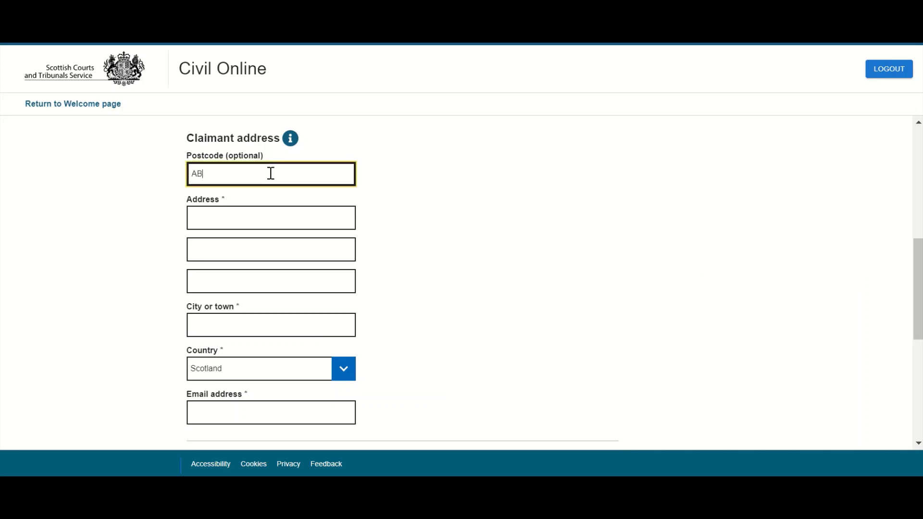
type("10 1WP")
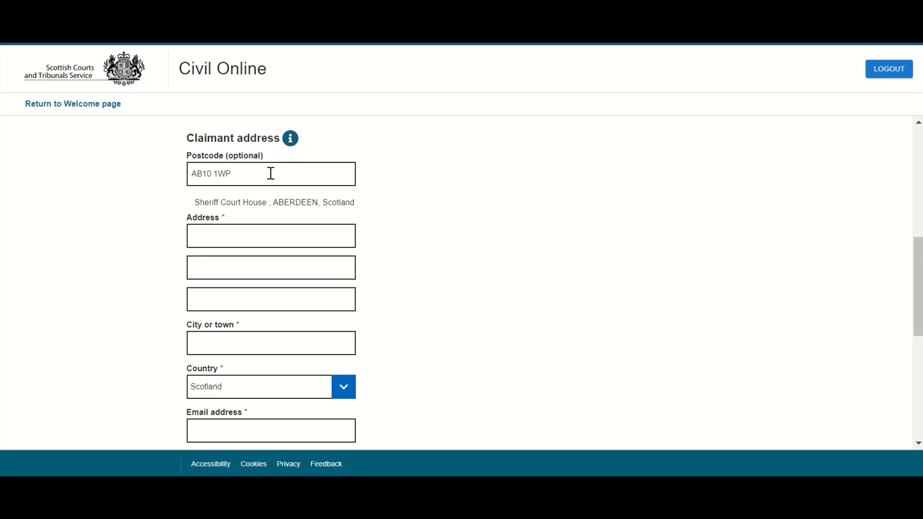
left_click(267, 203)
left_click(237, 254)
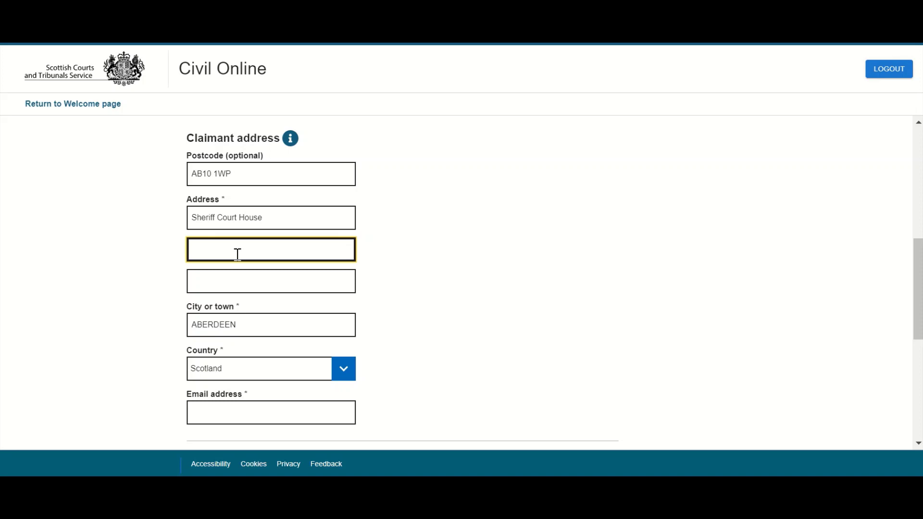
type("Caste Street")
- Fill in the claimant's email address
left_click_drag(917, 281, 919, 359)
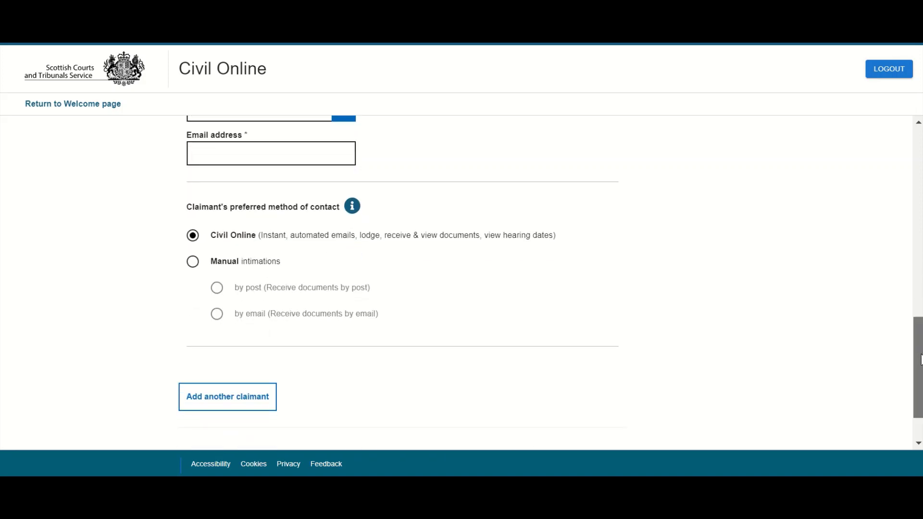
left_click(392, 262)
left_click(225, 137)
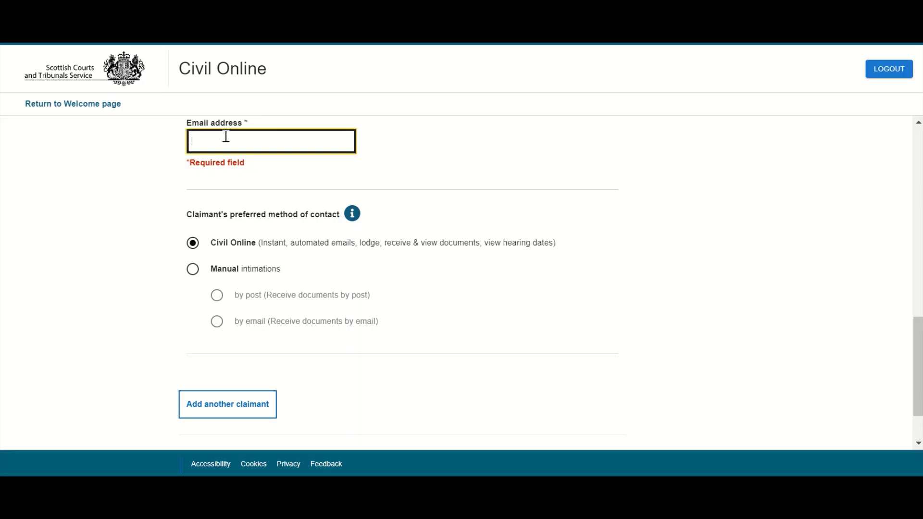
type("Test@")
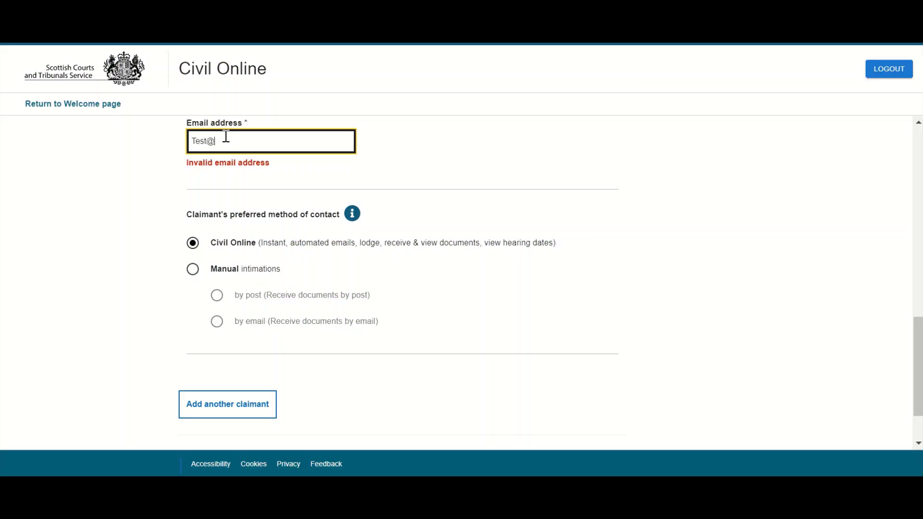
type("test.com")
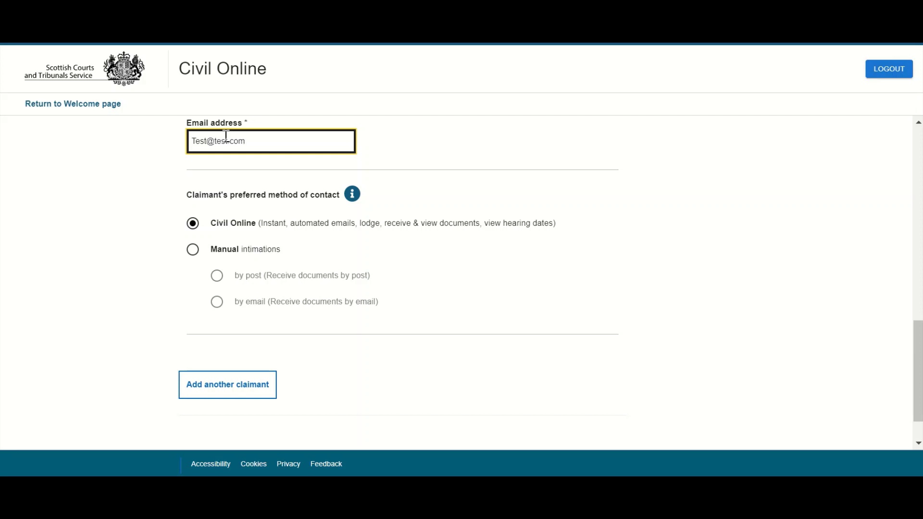
left_click(192, 249)
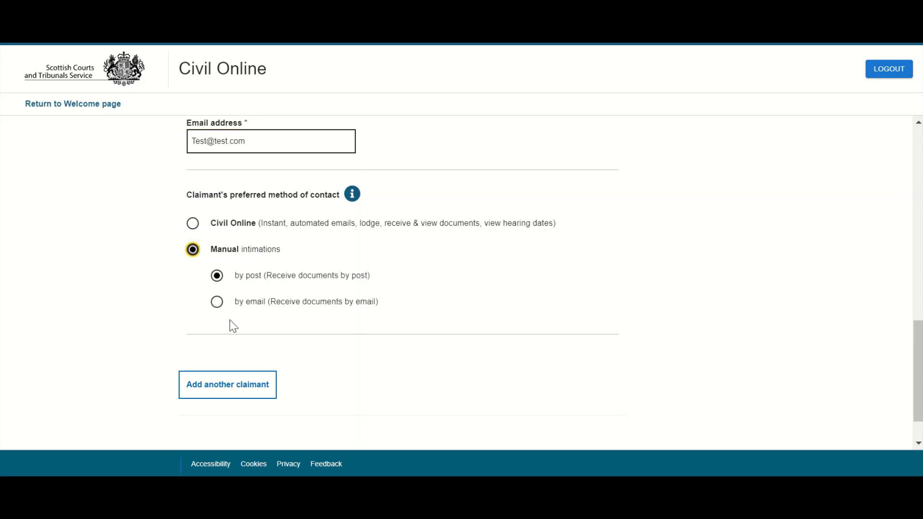
left_click(216, 302)
left_click(192, 222)
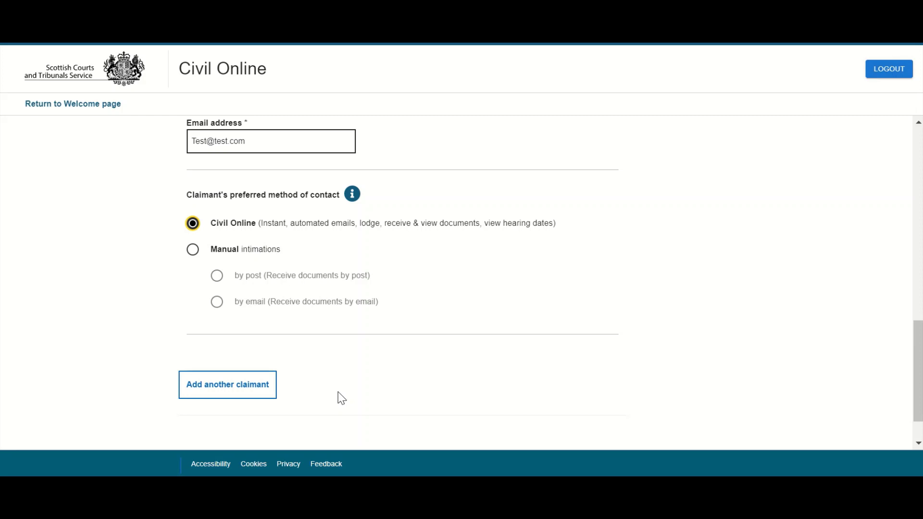
- Add a second claimant party to the claim and remove it again
left_click(238, 395)
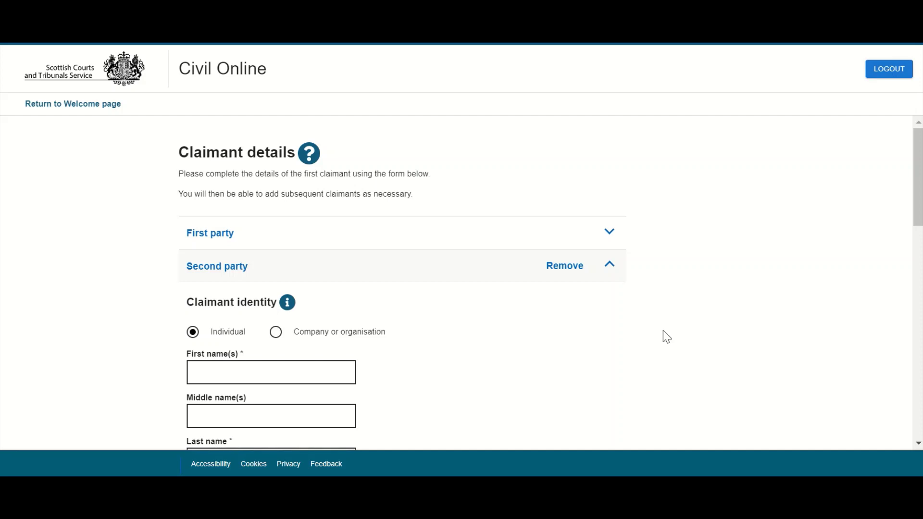
left_click(564, 271)
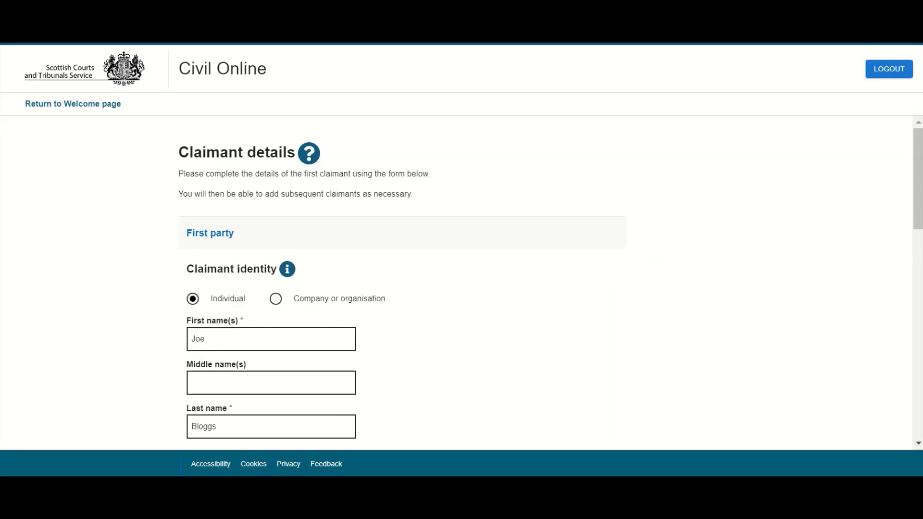
- Keep Civil Online as the claimant's preferred contact method and continue to the claimant representation page
scroll(891, 414, "down", 15)
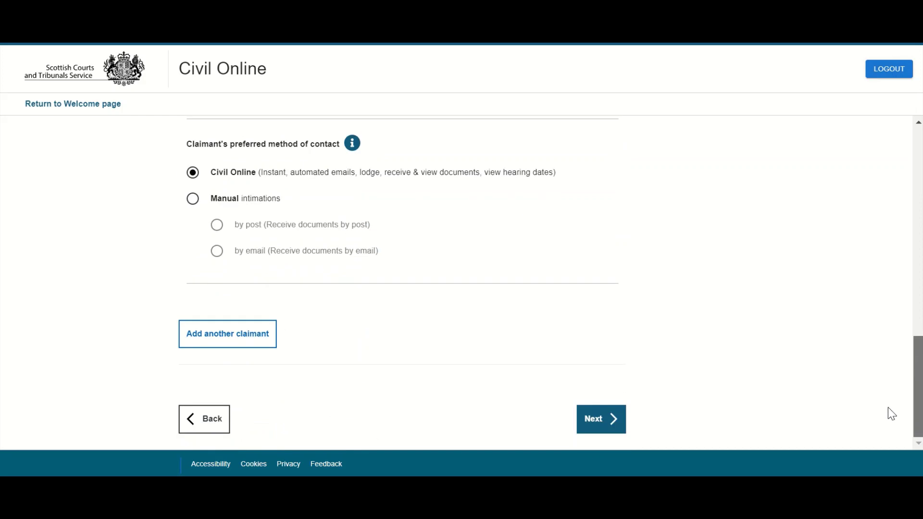
left_click(603, 422)
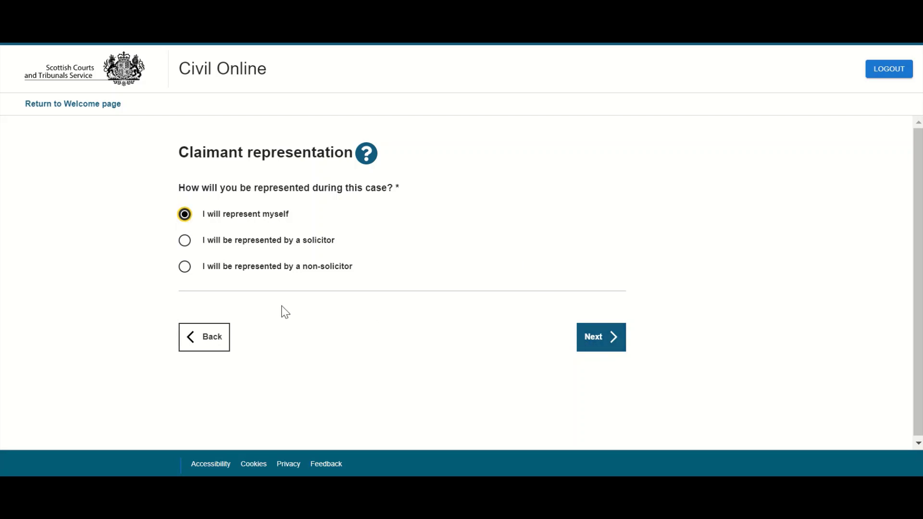
- Choose representation by a solicitor and examine the representative identity, address and contact preference fields this option requires
left_click(184, 240)
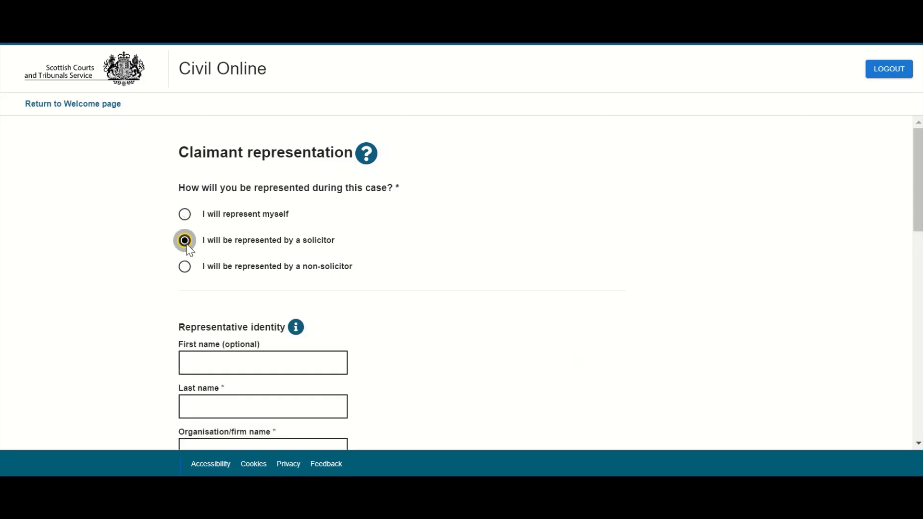
scroll(918, 192, "down", 3)
scroll(917, 308, "down", 8)
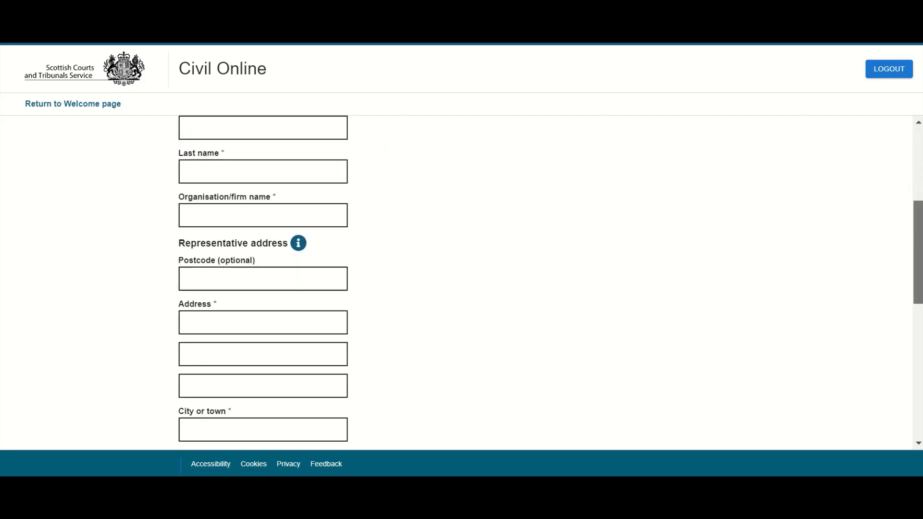
scroll(917, 308, "down", 2)
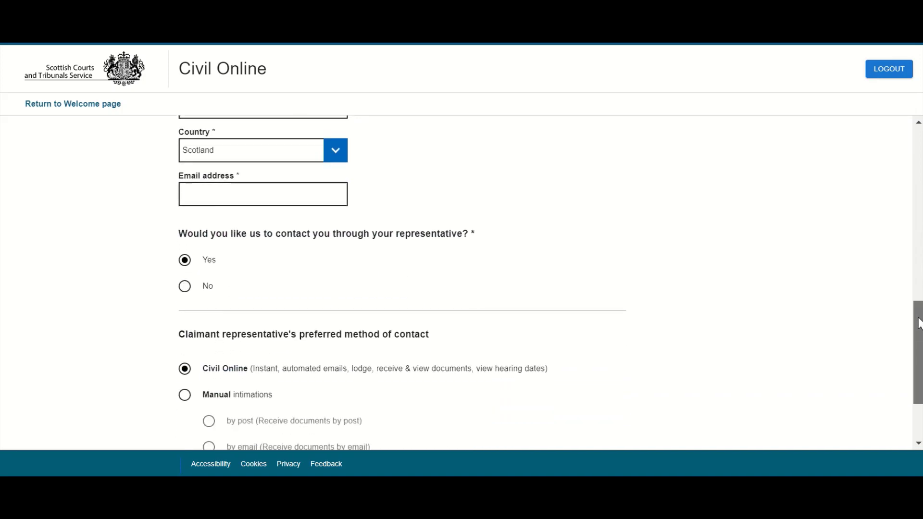
left_click_drag(917, 326, 918, 338)
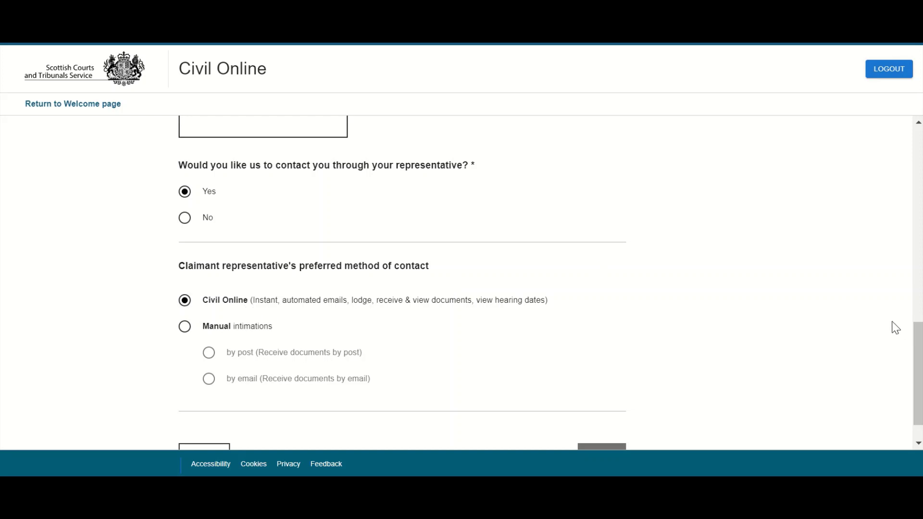
left_click_drag(915, 342, 916, 137)
- Choose representation by a non-solicitor and upload form_2a_july_2018.pdf as the Lay Representation Form
left_click(185, 267)
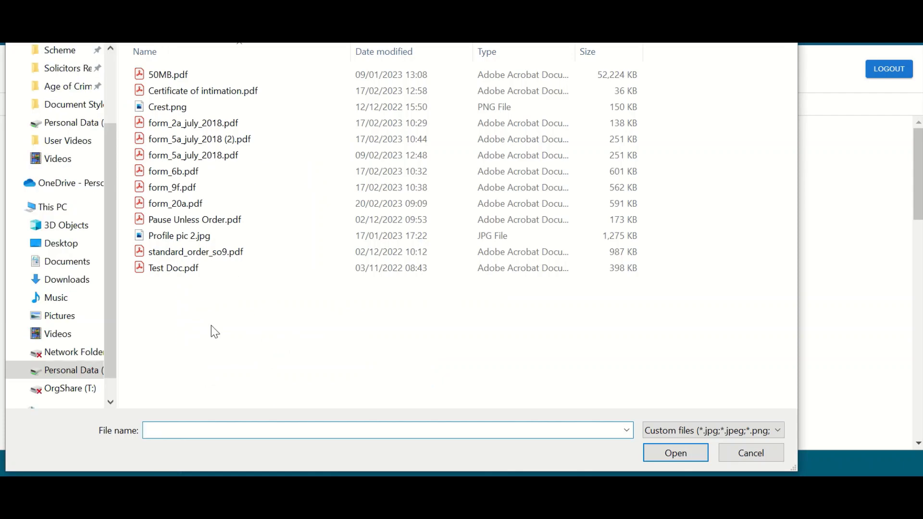
left_click(241, 127)
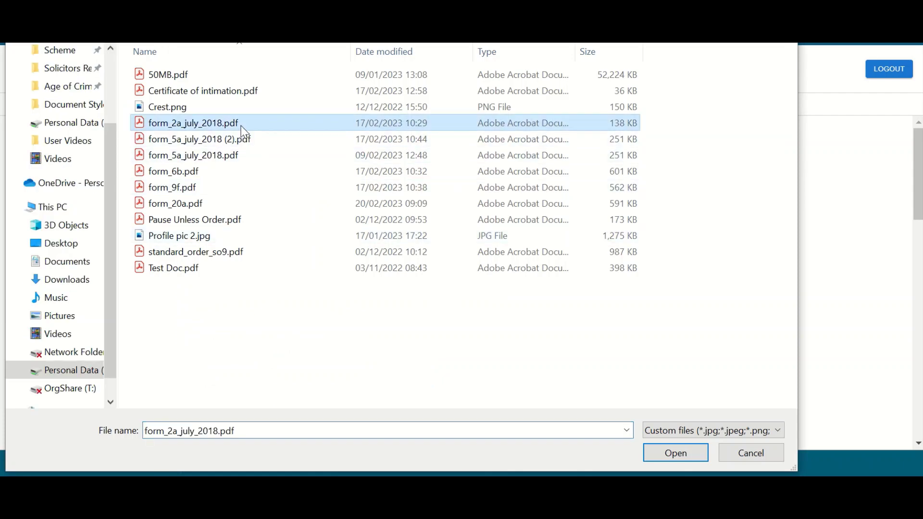
left_click(676, 453)
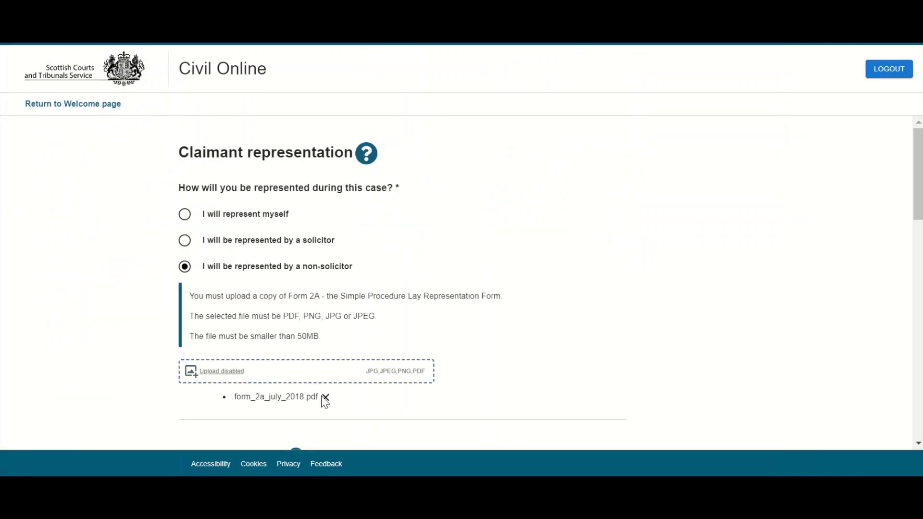
- Remove the uploaded representation form and attach form_2a_july_2018.pdf again from the recent files in File Explorer
left_click(325, 397)
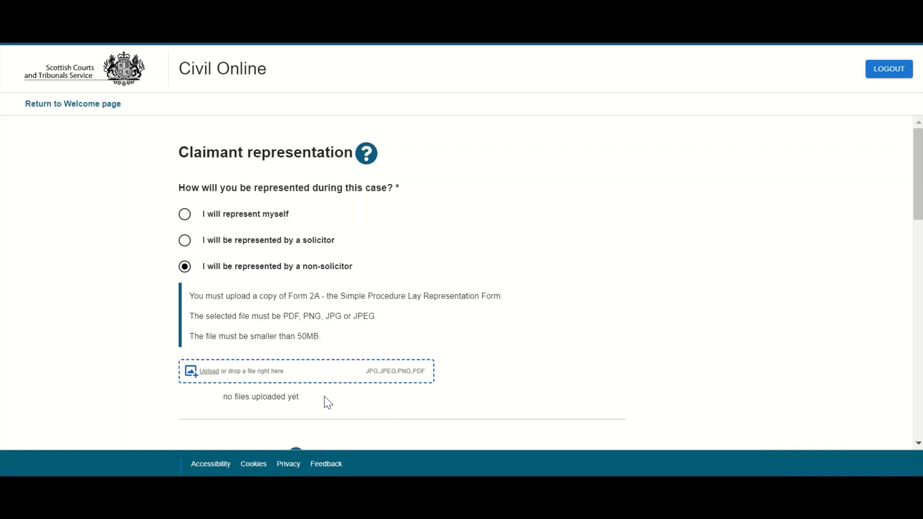
left_click(176, 484)
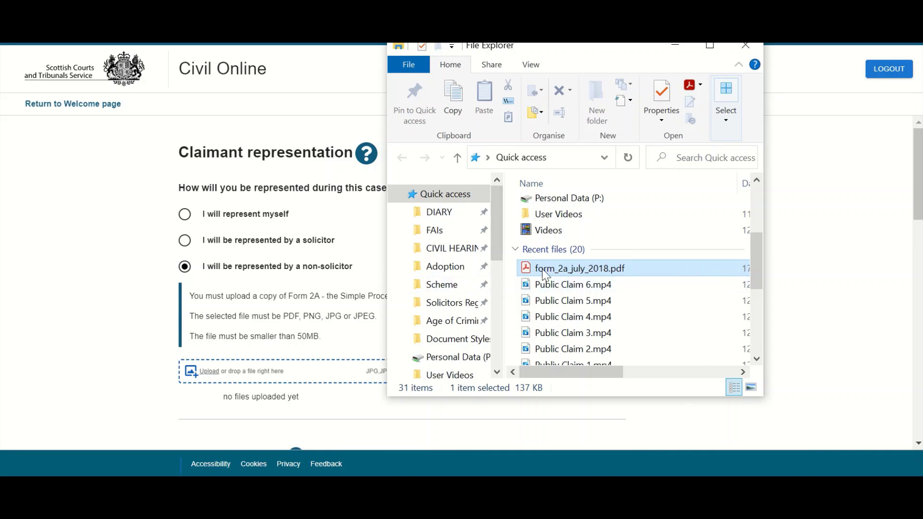
left_click_drag(545, 275, 262, 376)
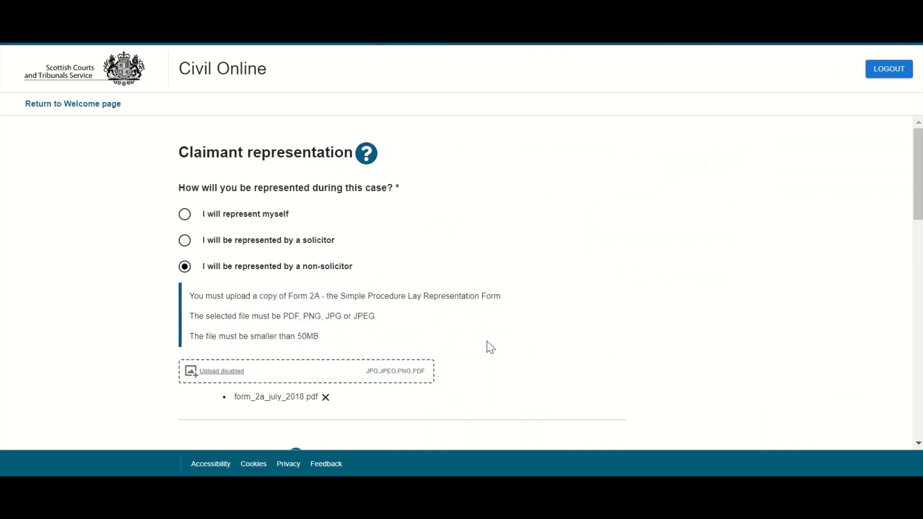
- Examine the remaining non-solicitor representation questions, including contact through the representative and the preferred method of contact
left_click_drag(919, 160, 920, 370)
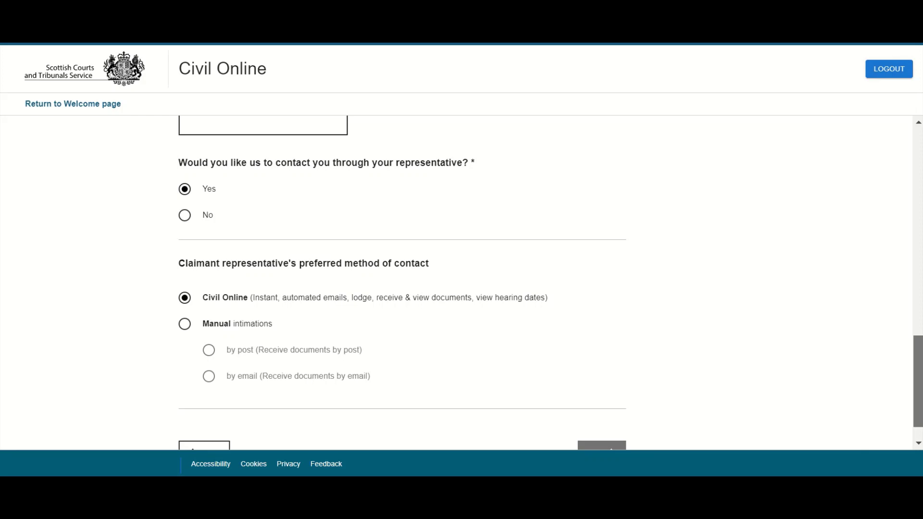
left_click_drag(919, 370, 919, 376)
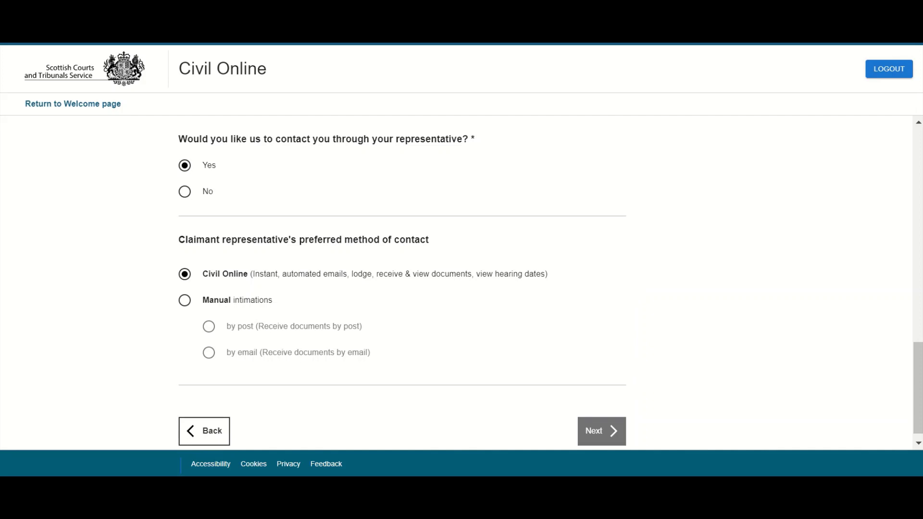
left_click_drag(918, 383, 918, 166)
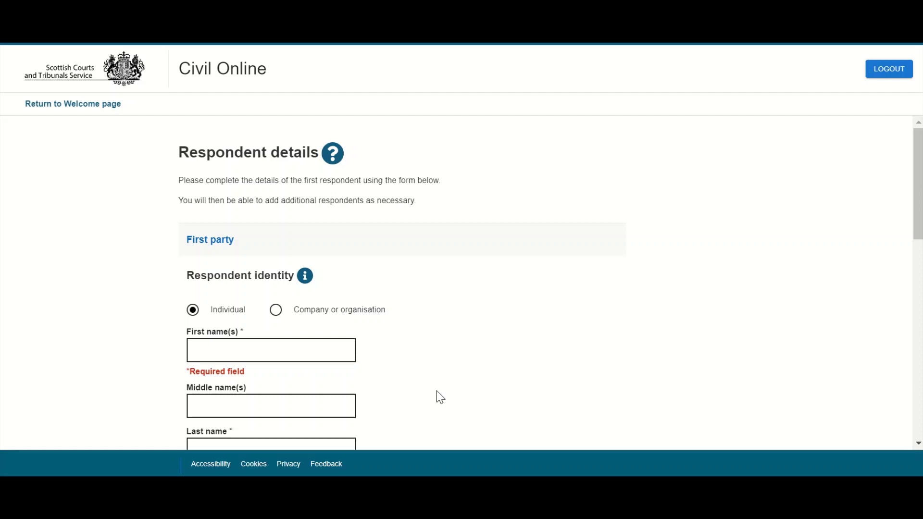
- Enter the individual respondent's first and last name, leaving the middle name empty
left_click(272, 346)
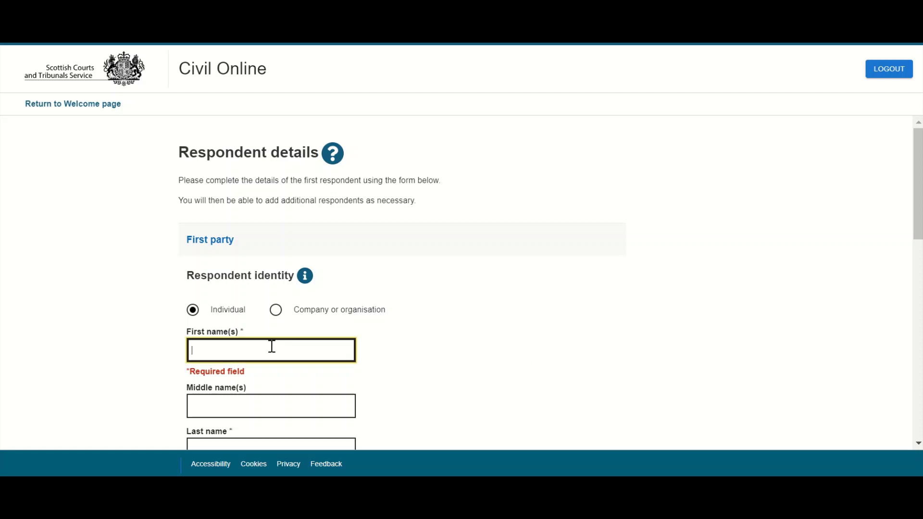
type("Joe")
key("Tab")
key("Tab")
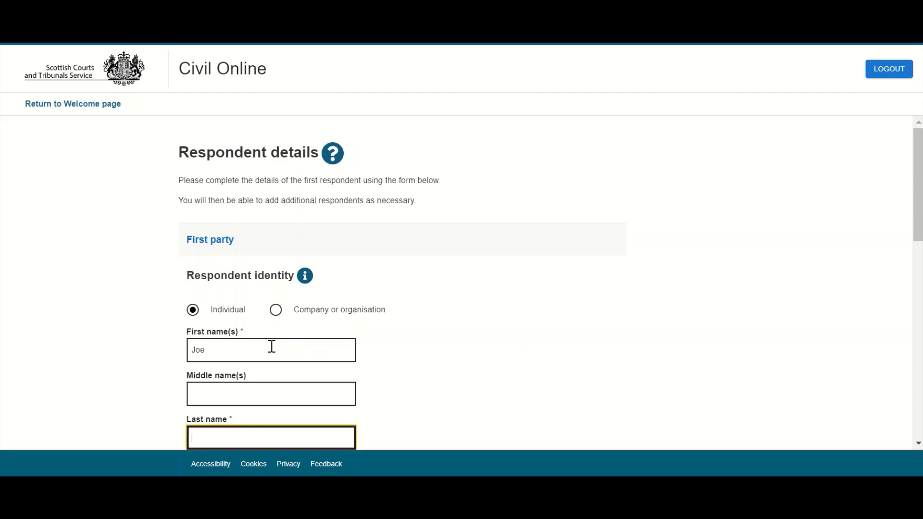
type("Bloggs")
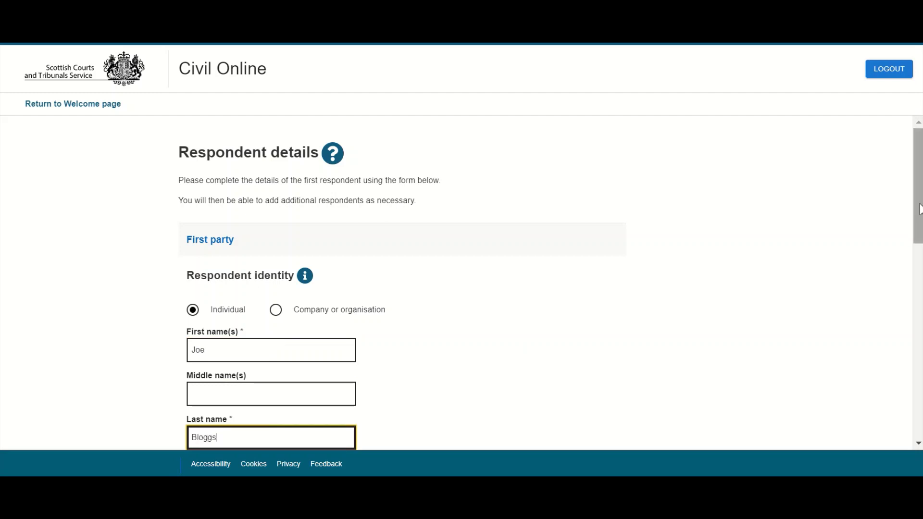
- Fill in the respondent's address from the postcode lookup suggestion, leave the email empty, and continue to the claim details
left_click_drag(921, 210, 920, 365)
left_click(291, 133)
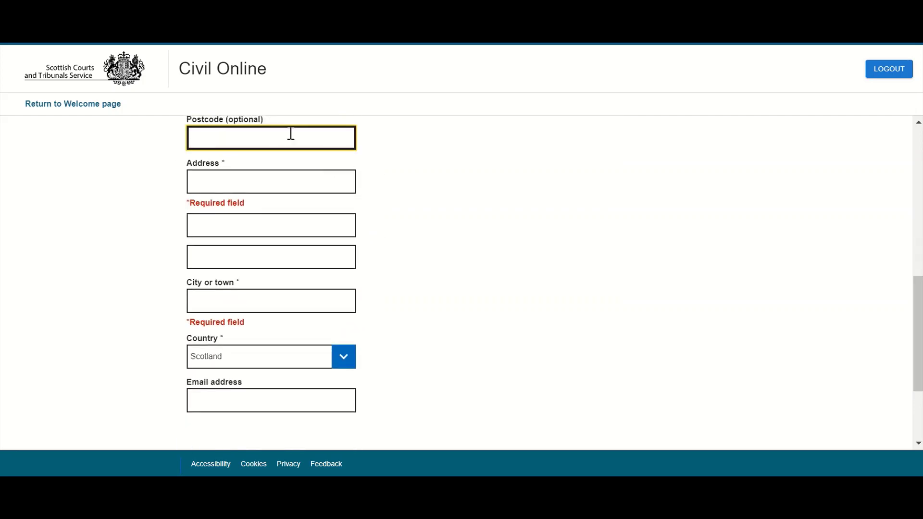
type("AB10 1WP")
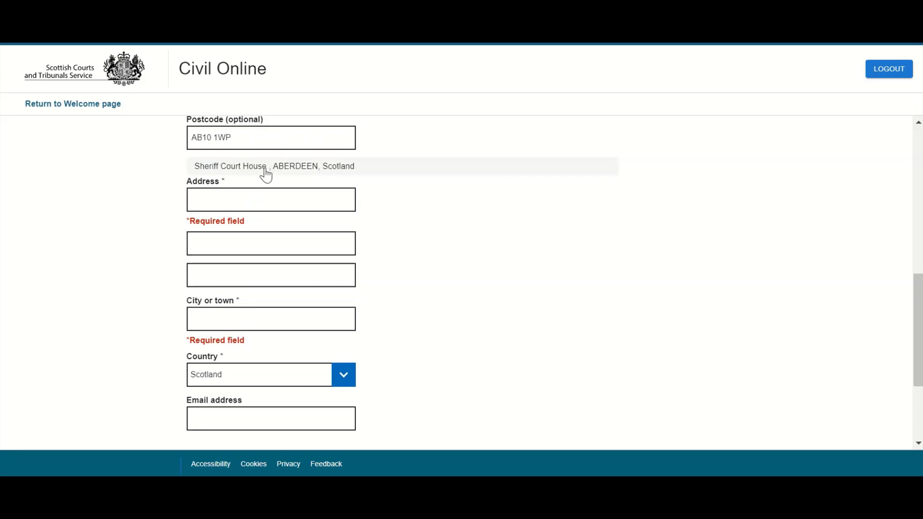
left_click(266, 168)
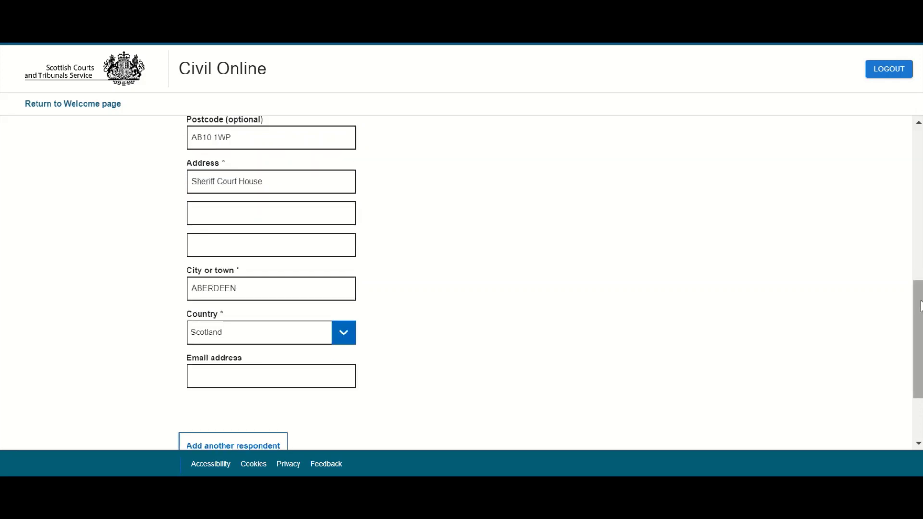
left_click_drag(919, 306, 919, 339)
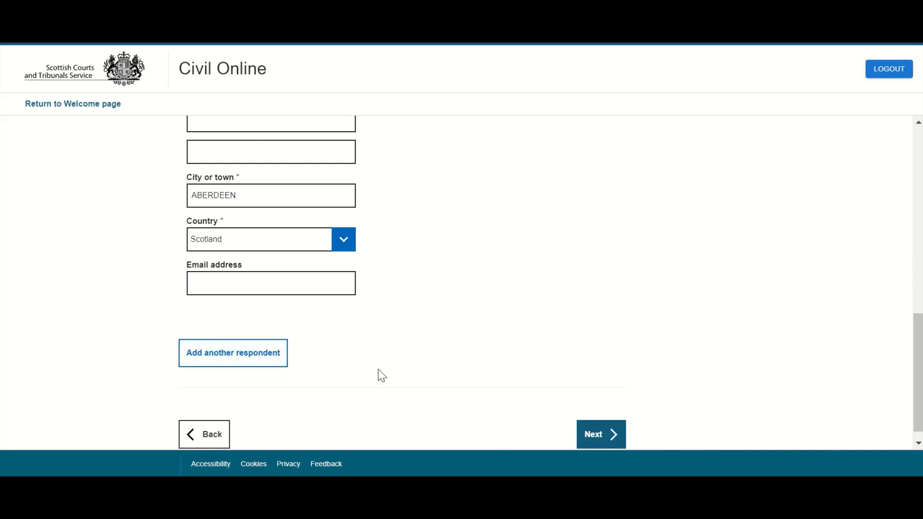
left_click(604, 438)
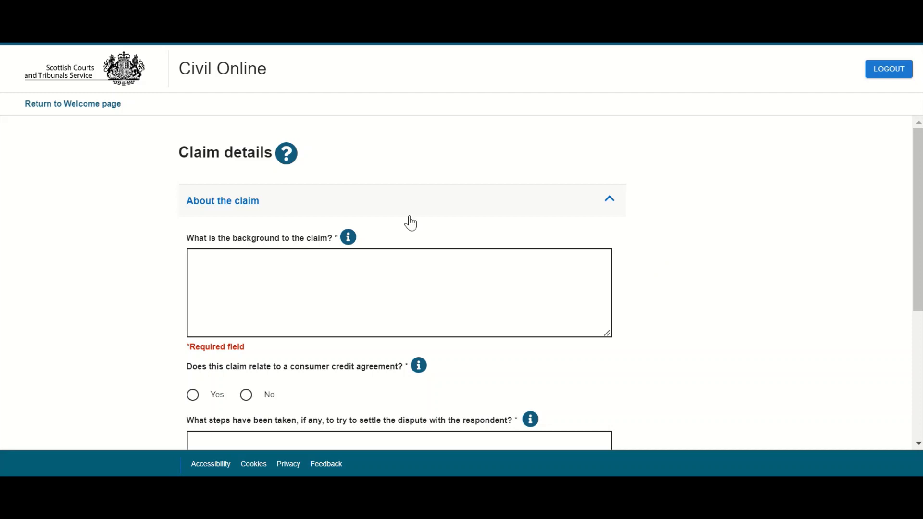
- Enter "Background to claim text entered here" as the background to the claim
mouse_move(348, 238)
left_click(393, 304)
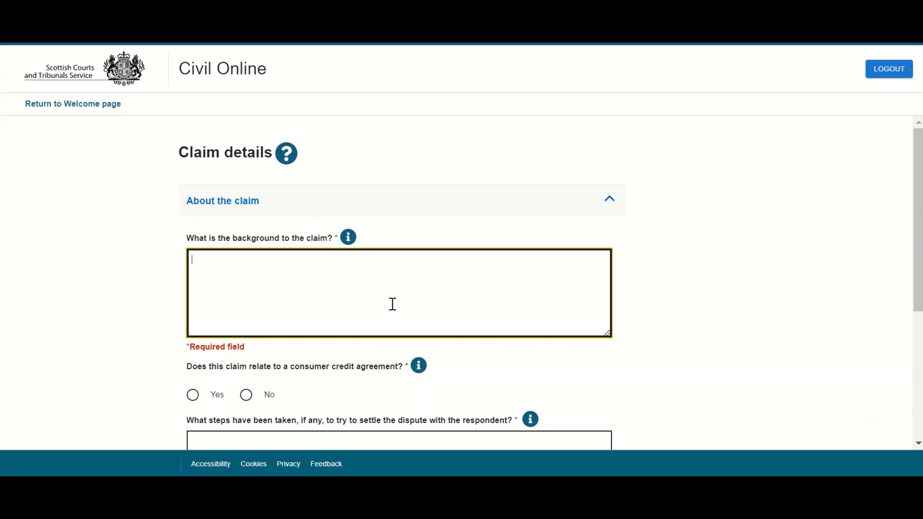
type("Bac")
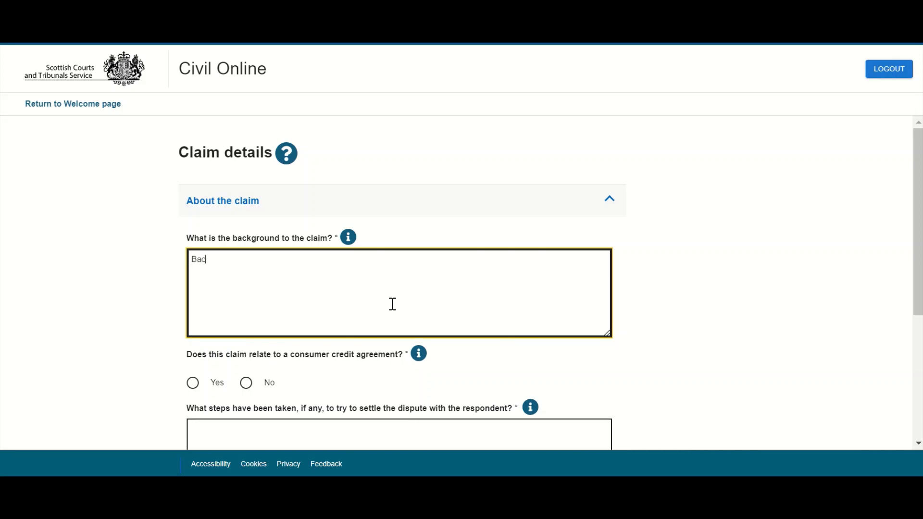
type("kground to claim text ent")
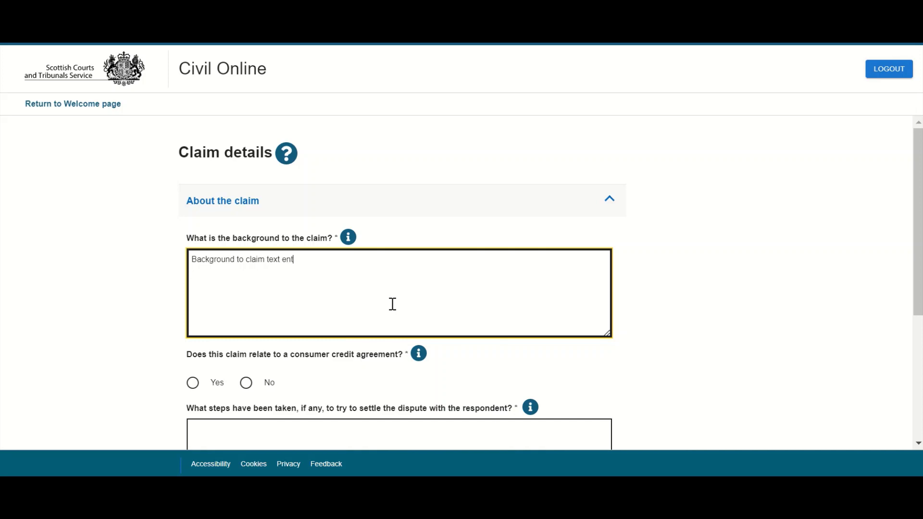
type("ered here")
- Answer Yes to the consumer credit agreement question to show its details field, and change the answer to No
left_click(193, 383)
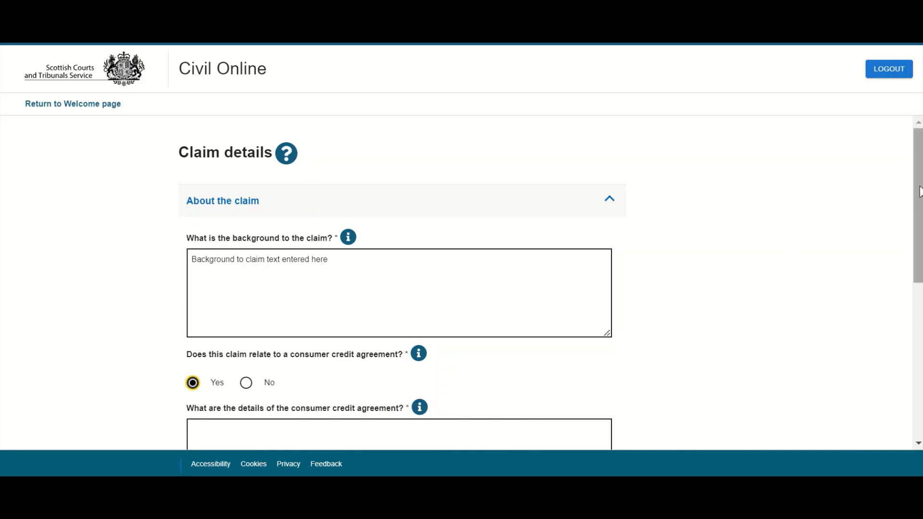
left_click_drag(918, 191, 915, 252)
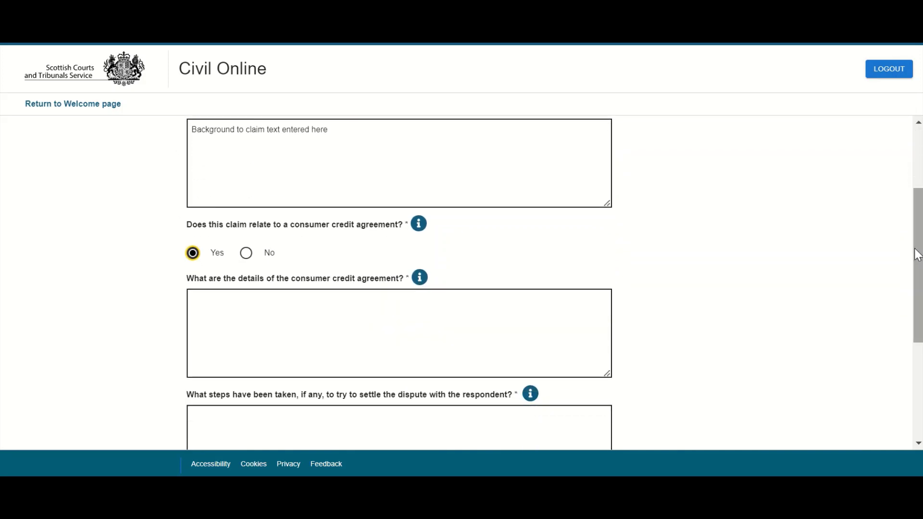
left_click(246, 258)
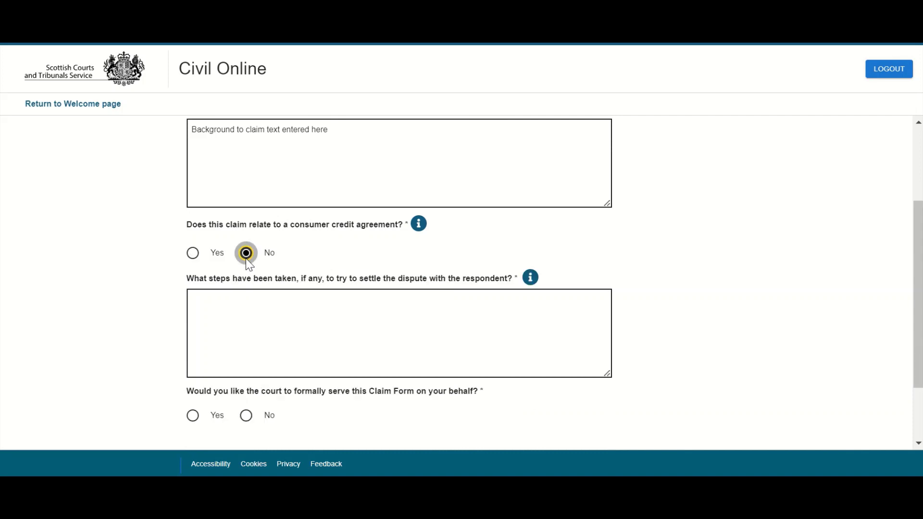
- Enter "steps taken to settle entered here" as the settlement steps and answer Yes to the court formally serving the Claim Form
left_click(232, 313)
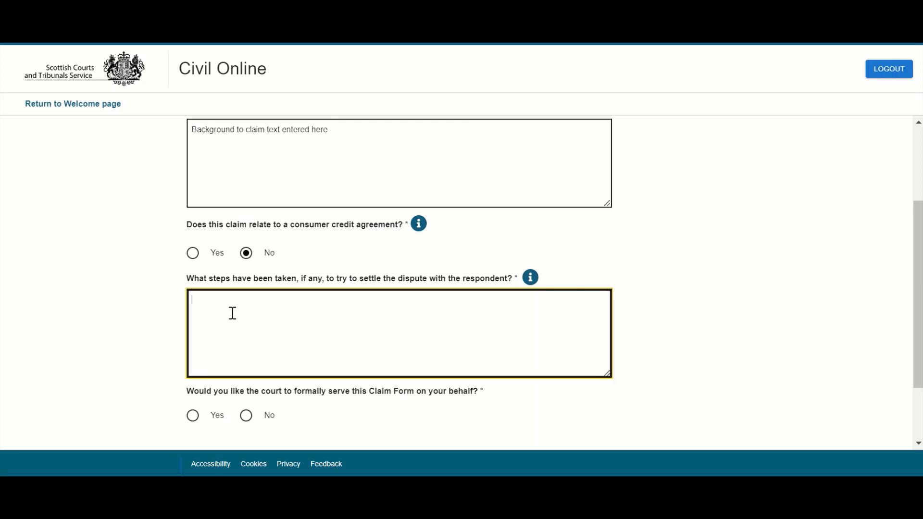
type("steps taken to settle entered here")
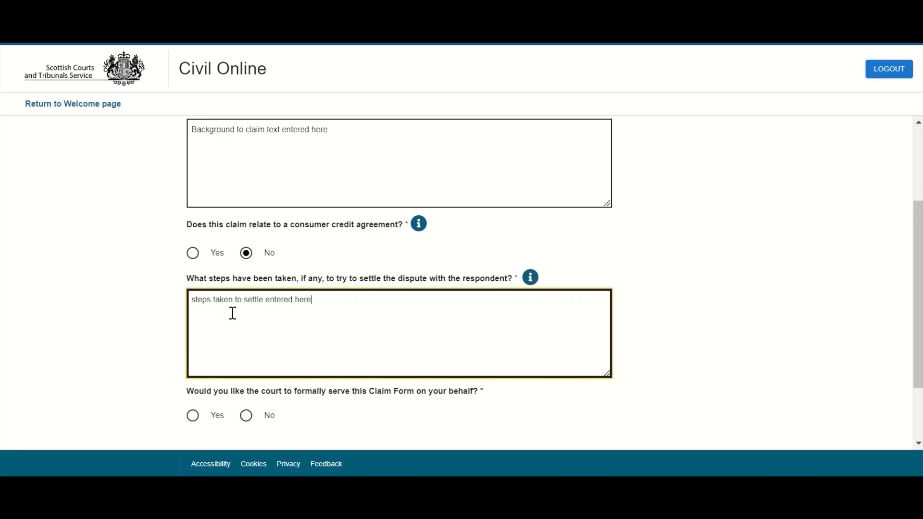
left_click_drag(917, 245, 917, 290)
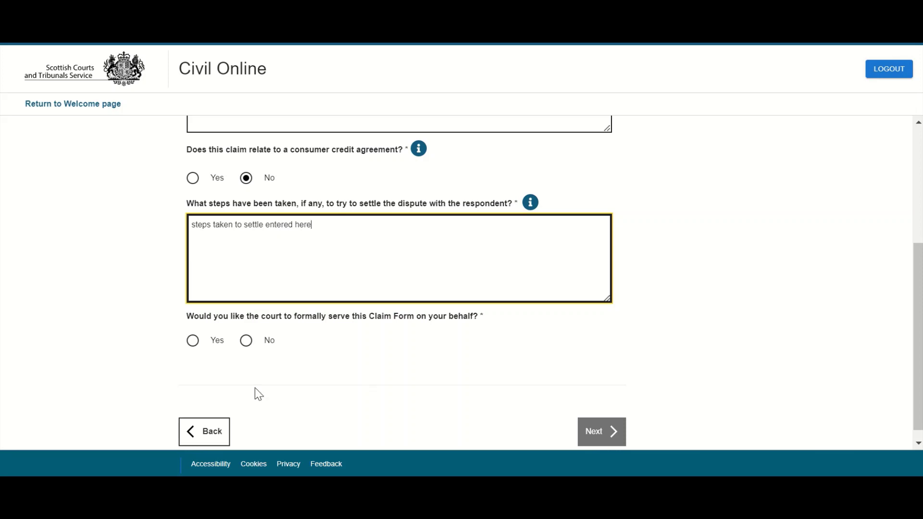
left_click(192, 346)
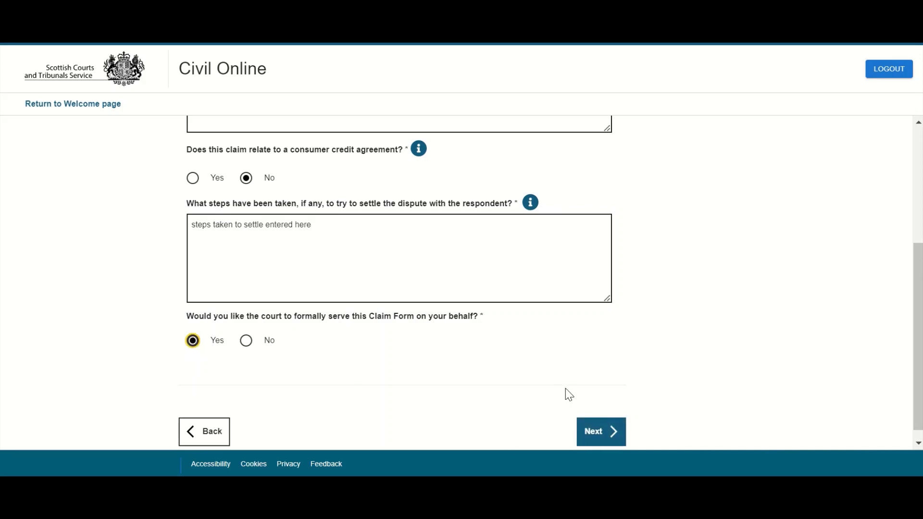
- Continue to the court orders and request payment of £500 to the claimant
left_click(600, 439)
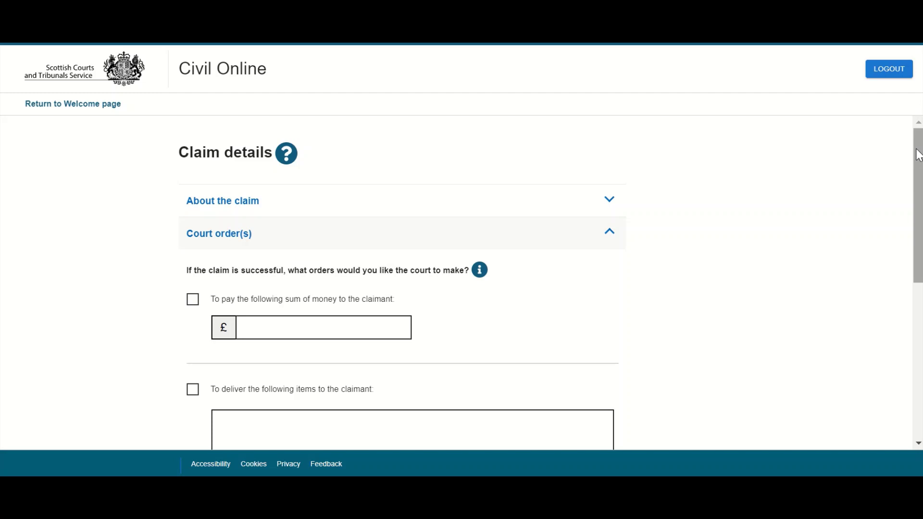
left_click_drag(918, 155, 919, 212)
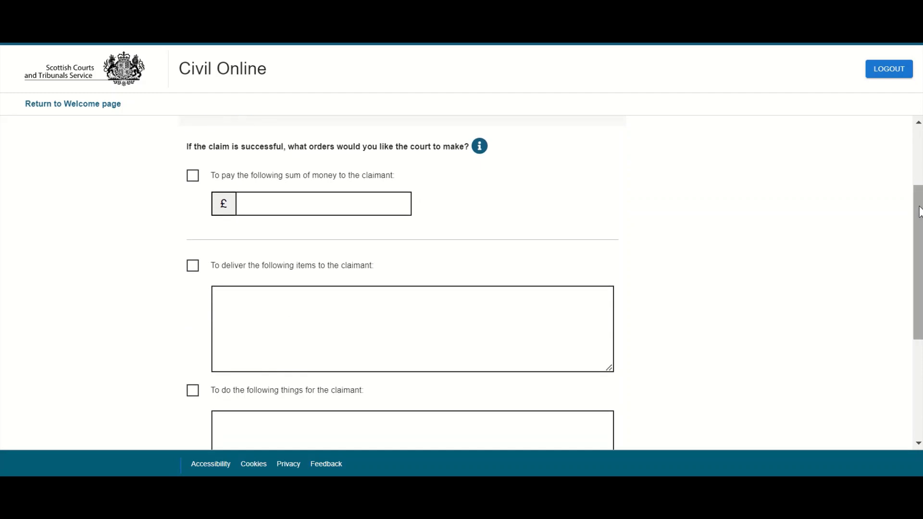
left_click(192, 176)
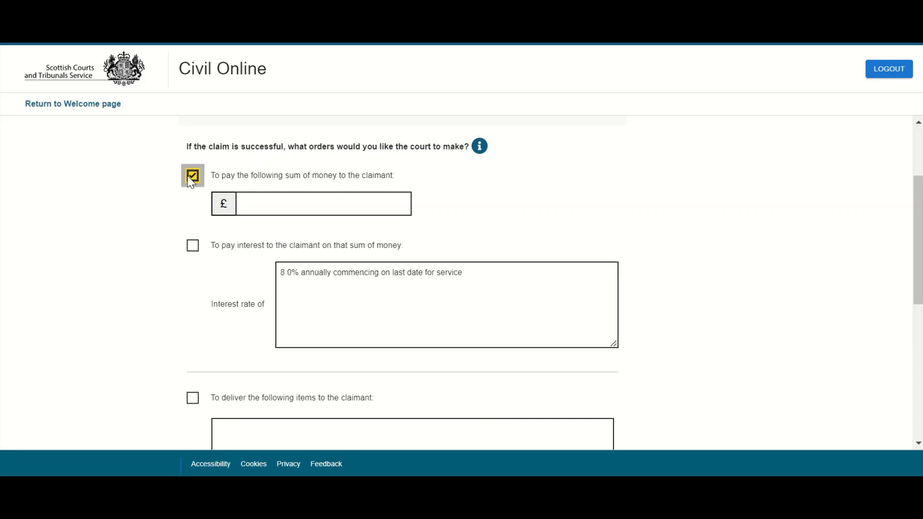
left_click(284, 203)
type("500")
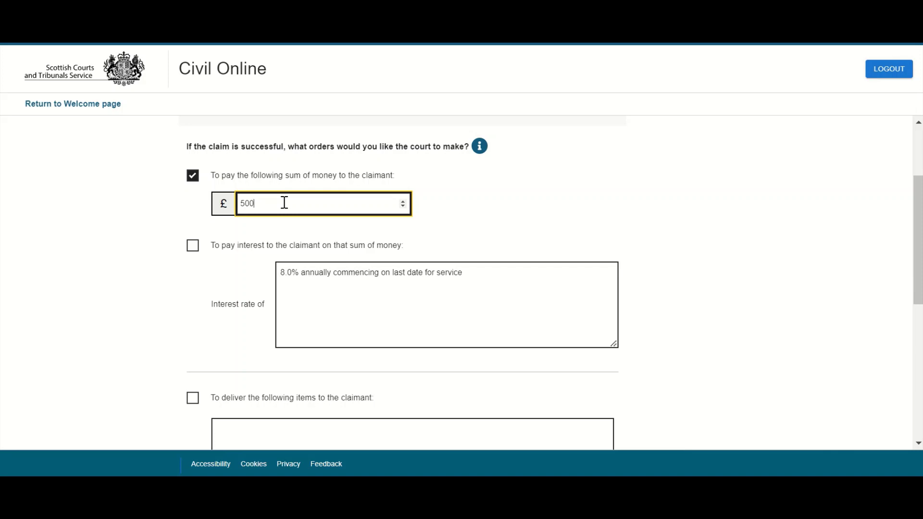
- Request interest on that sum and set the rate to 10% annually commencing on last date for service
left_click(192, 247)
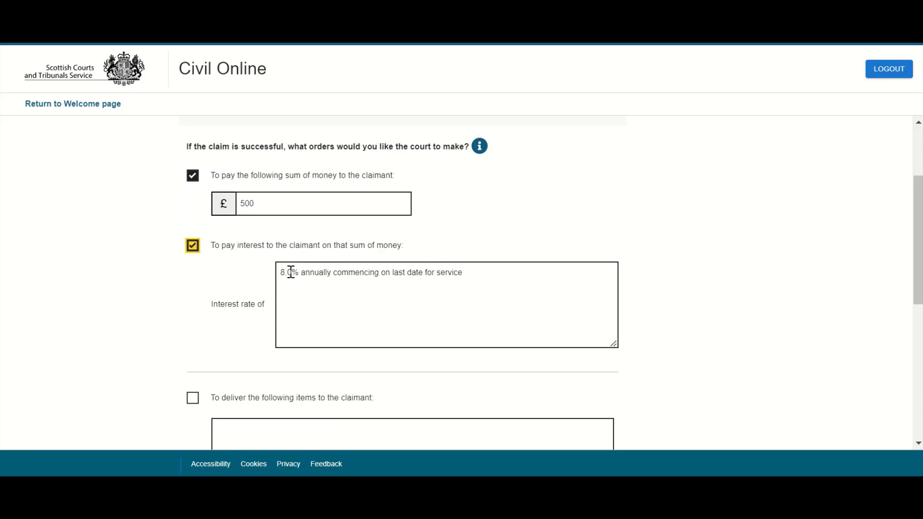
left_click_drag(291, 272, 268, 277)
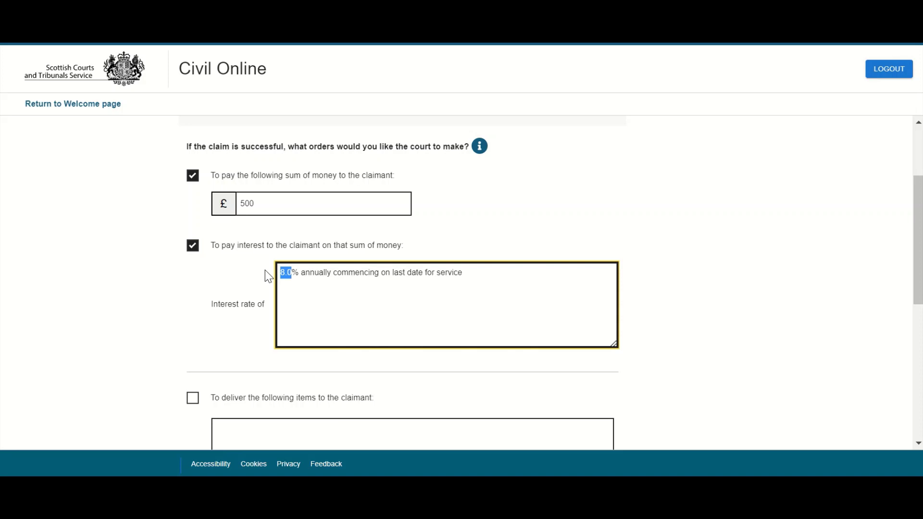
type("10")
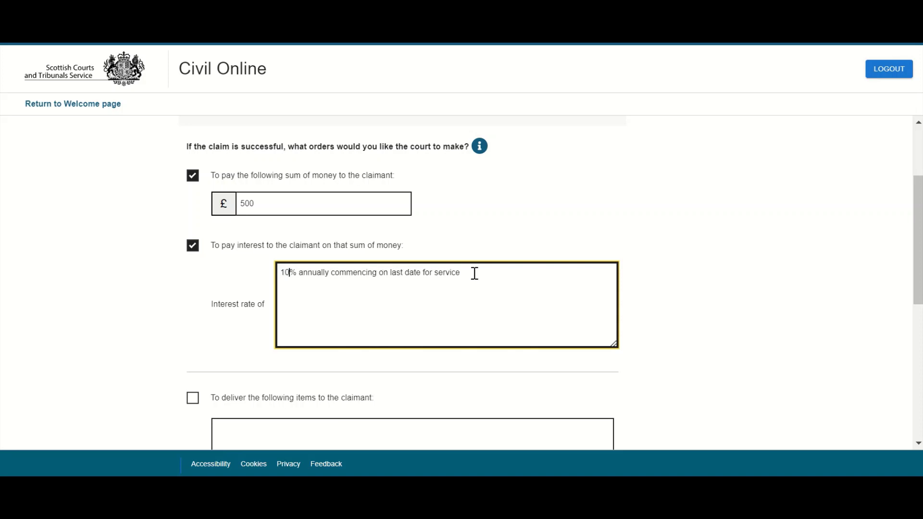
left_click(681, 314)
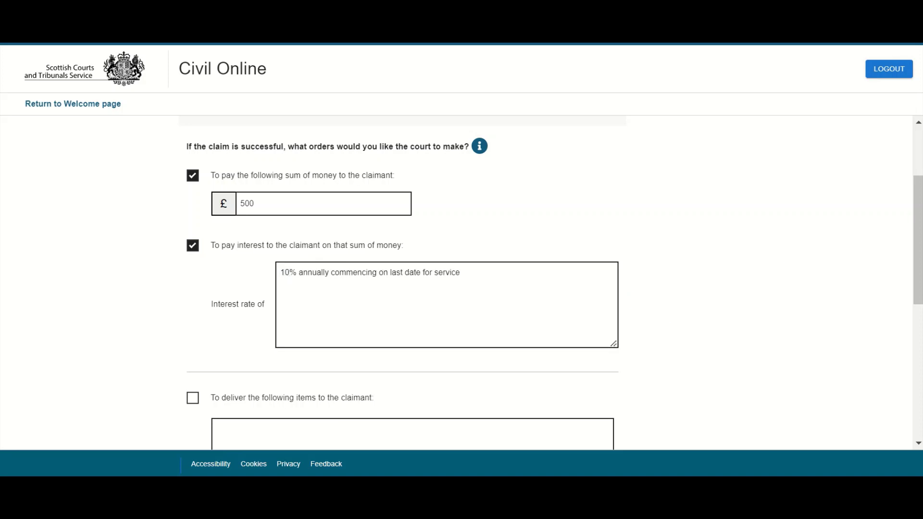
- Request delivery of items to the claimant and enter "car registration number AA22 3AA" as the item
key("Tab")
scroll(896, 244, "down", 4)
left_click_drag(918, 316, 917, 346)
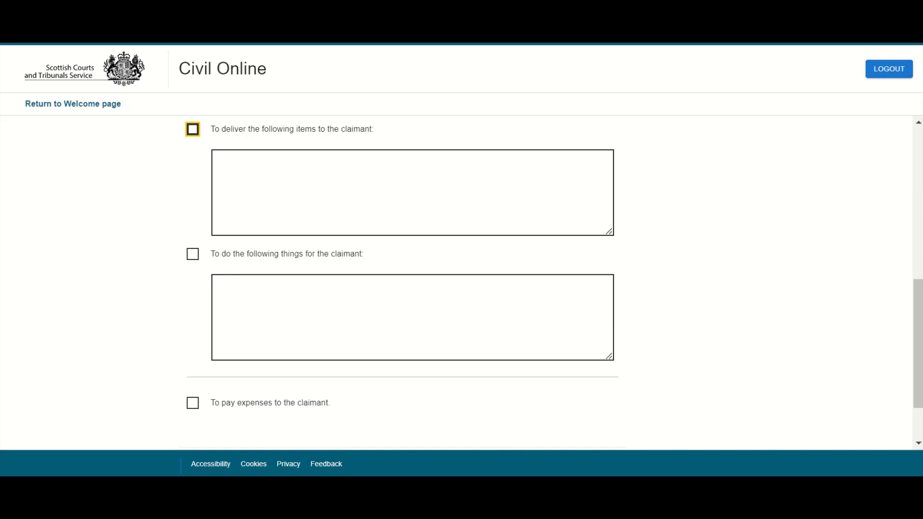
left_click(194, 131)
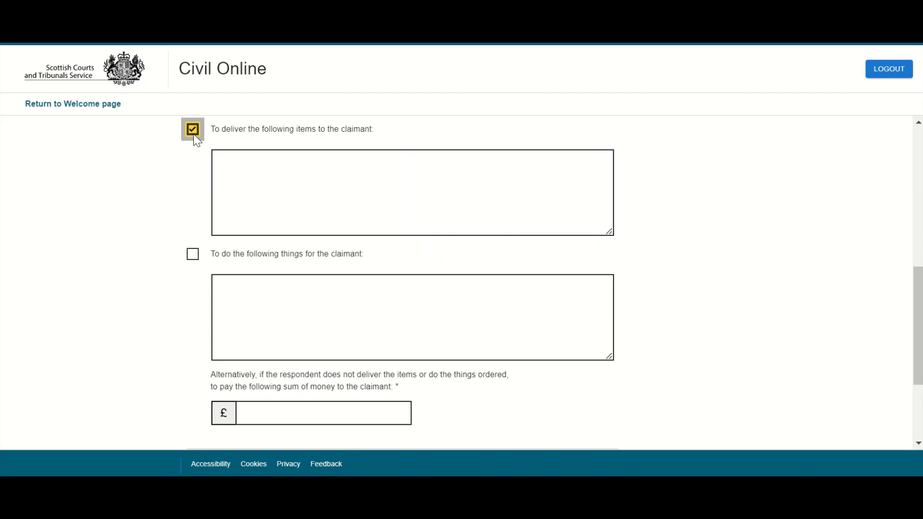
left_click(230, 168)
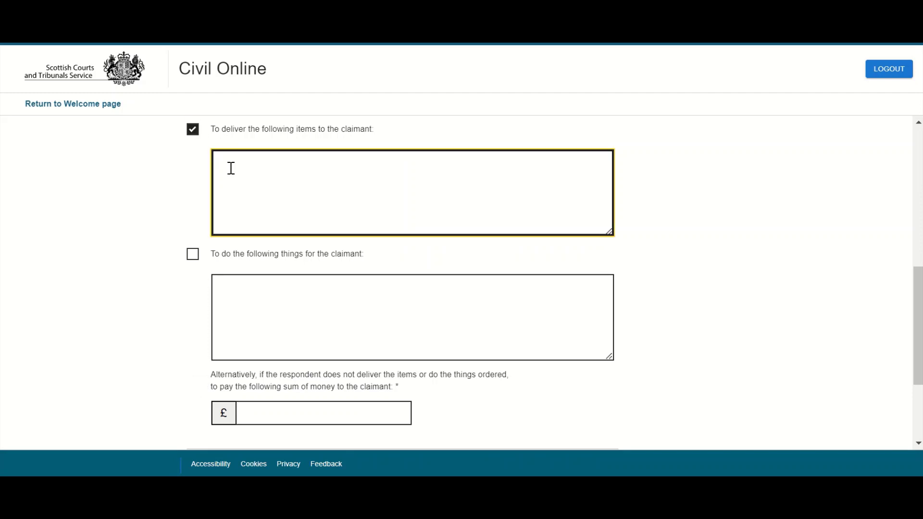
type("car registrat")
type("ion number AA22 3AA")
- Set the alternative payment to £5000, request expenses for the claimant, and continue to the supporting documents
left_click(265, 409)
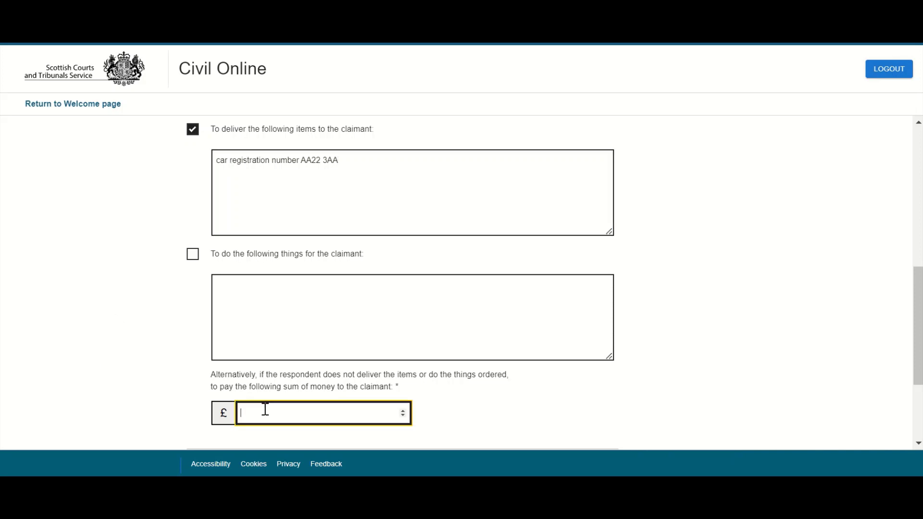
type("5000")
left_click_drag(918, 330, 860, 385)
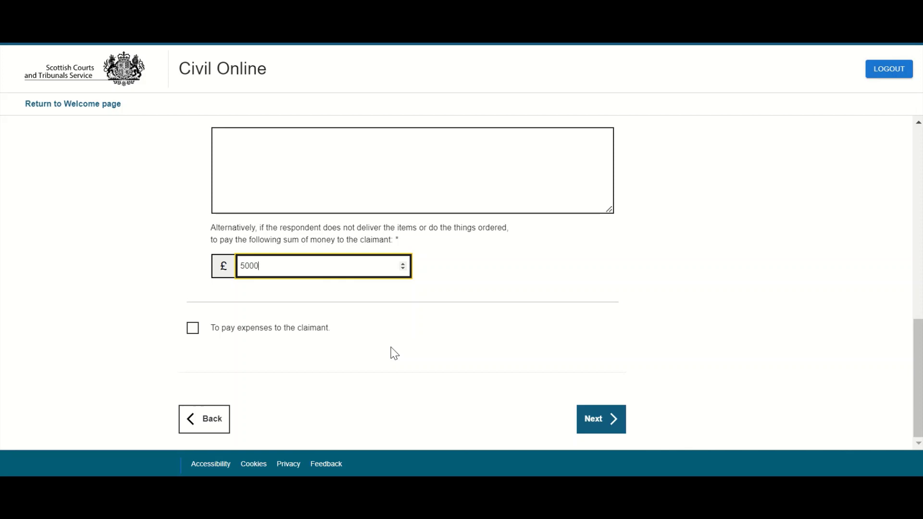
left_click(189, 329)
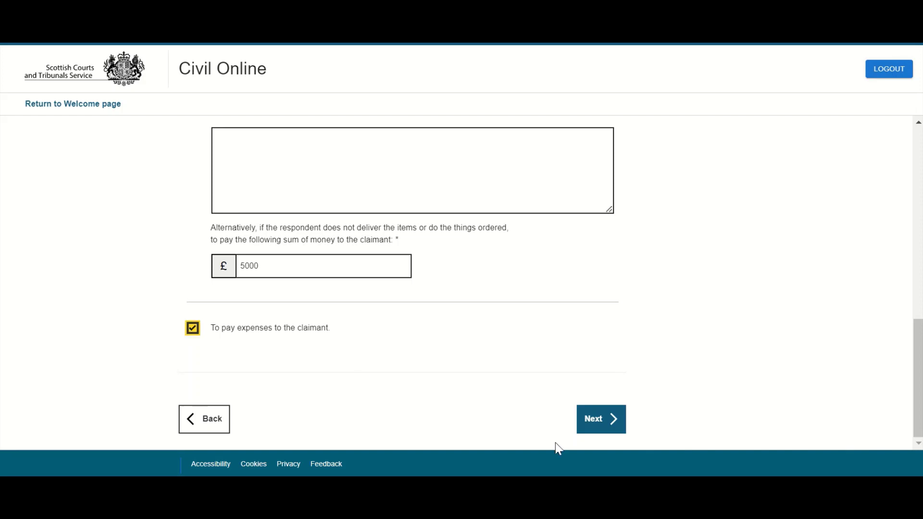
left_click(590, 435)
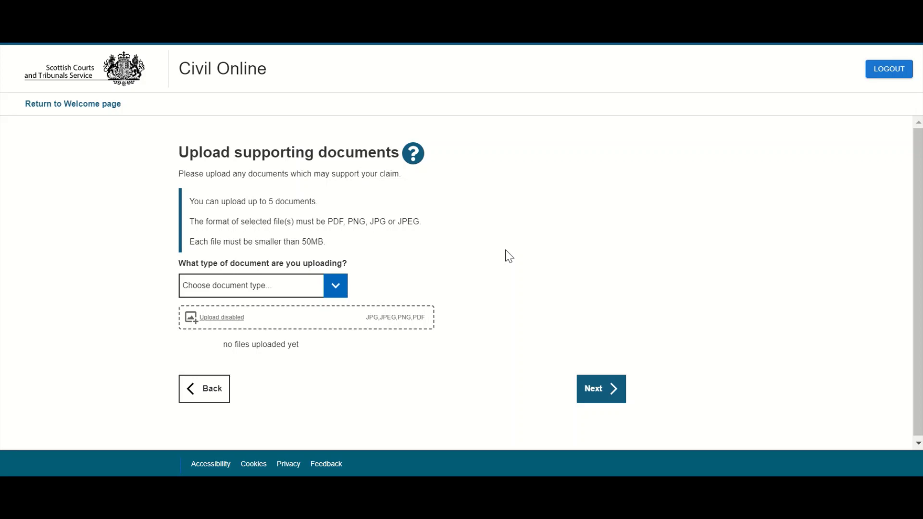
- Upload Test Doc.pdf as a supporting document of type Evidence and continue to the summary
left_click(334, 286)
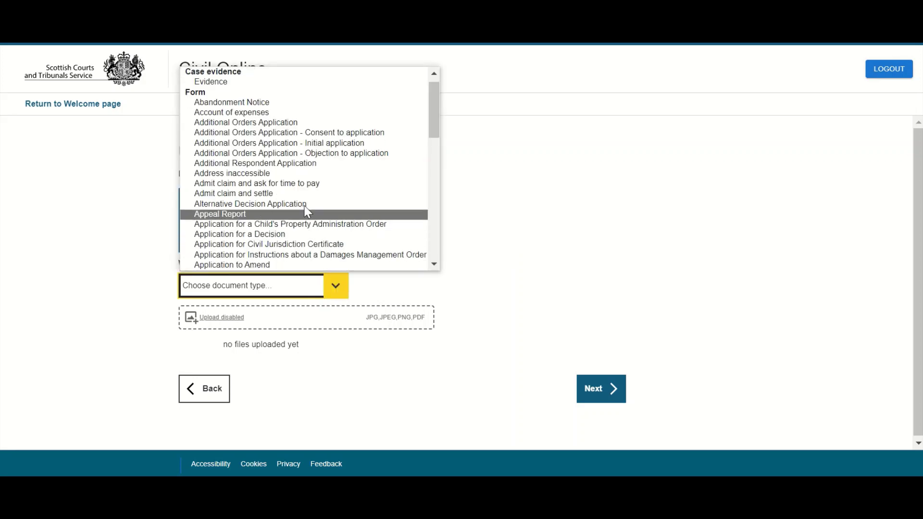
left_click(276, 85)
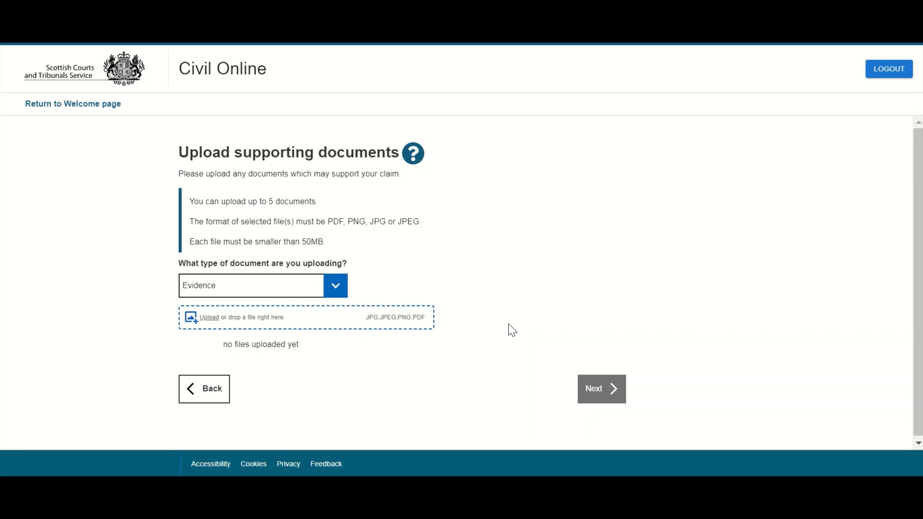
left_click(208, 325)
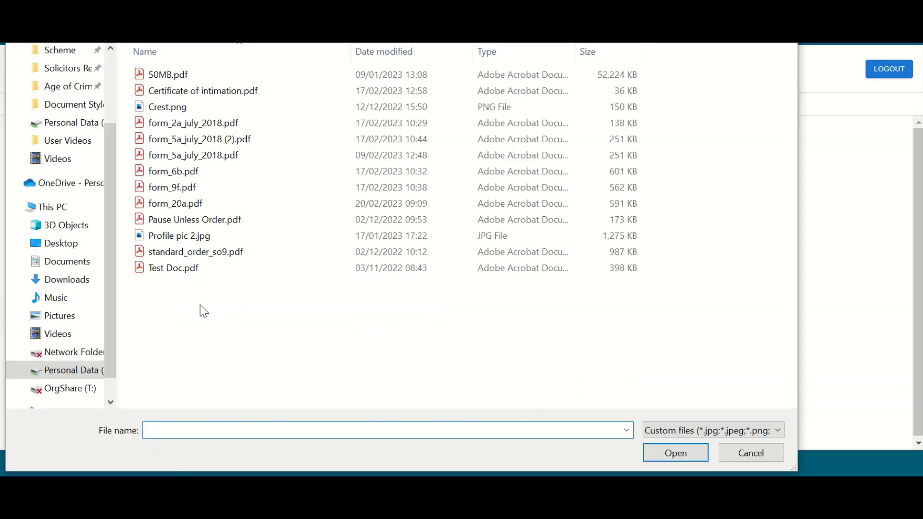
left_click(173, 268)
left_click(675, 453)
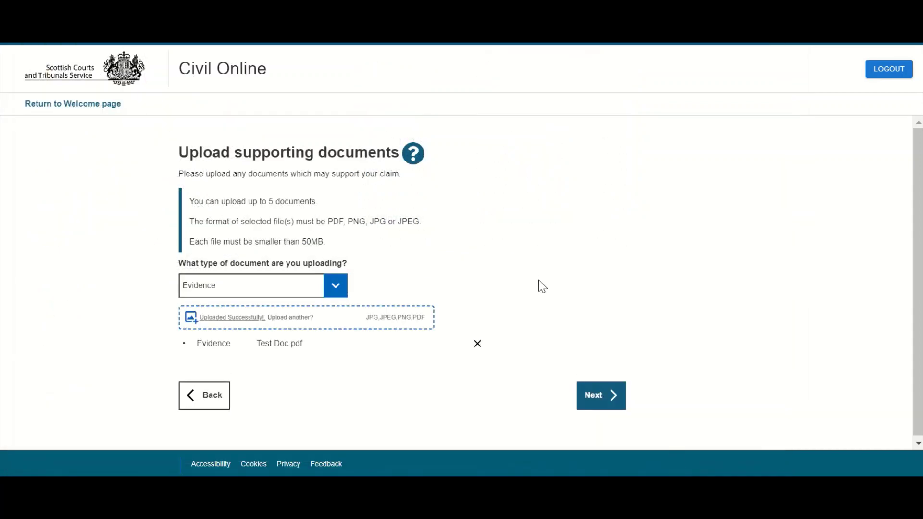
left_click(606, 402)
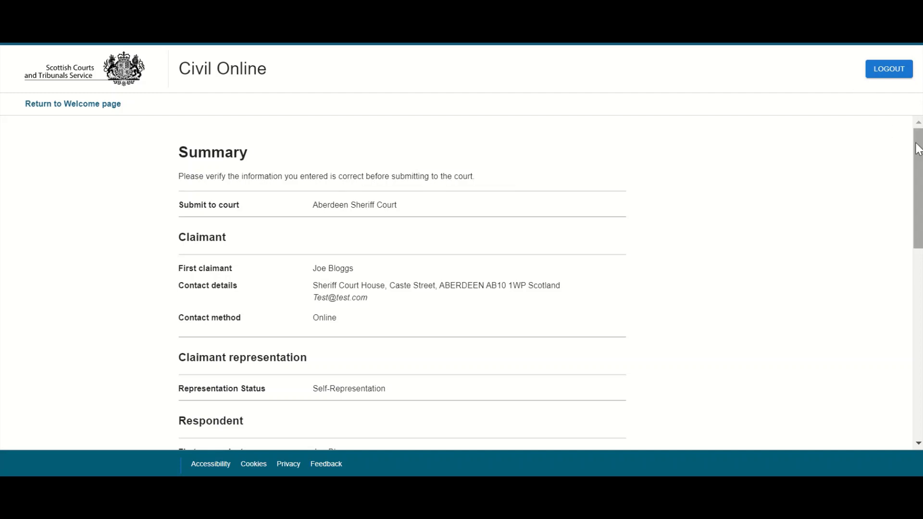
- Go back from the summary to the court orders and change the sum payable to the claimant to £1500
left_click_drag(918, 148, 919, 390)
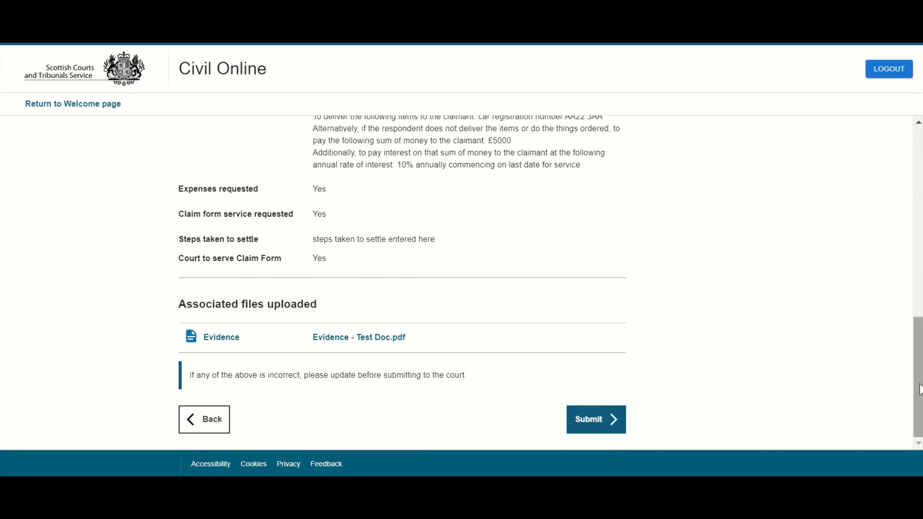
left_click(206, 429)
left_click(210, 407)
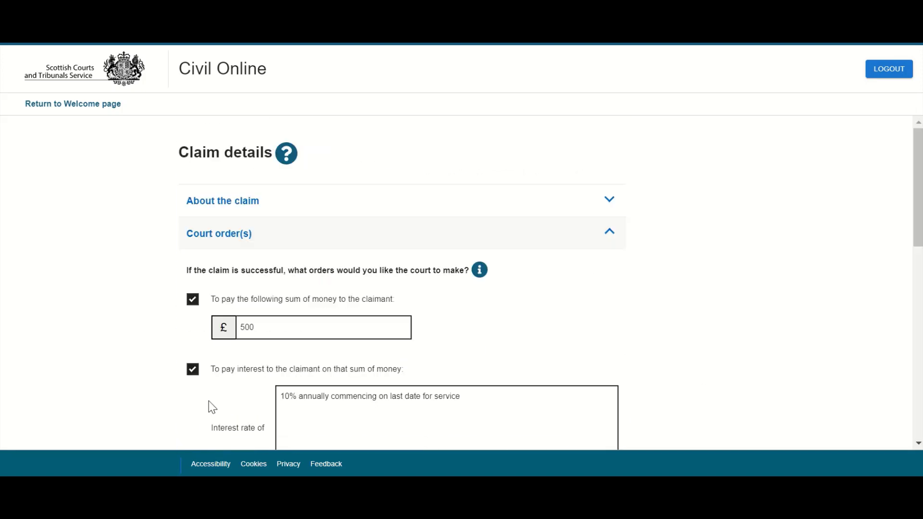
left_click(243, 327)
type("1")
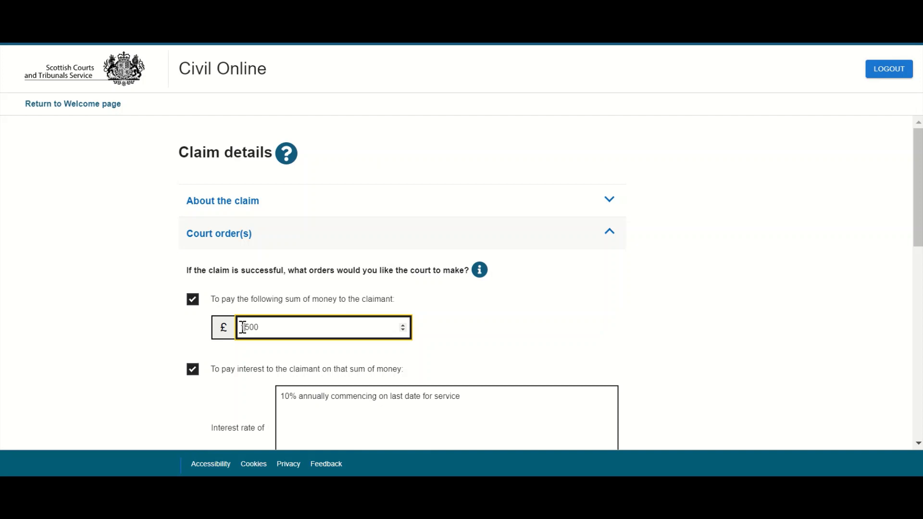
- Continue past the supporting documents to the summary and submit the claim to the court
left_click_drag(913, 163, 892, 403)
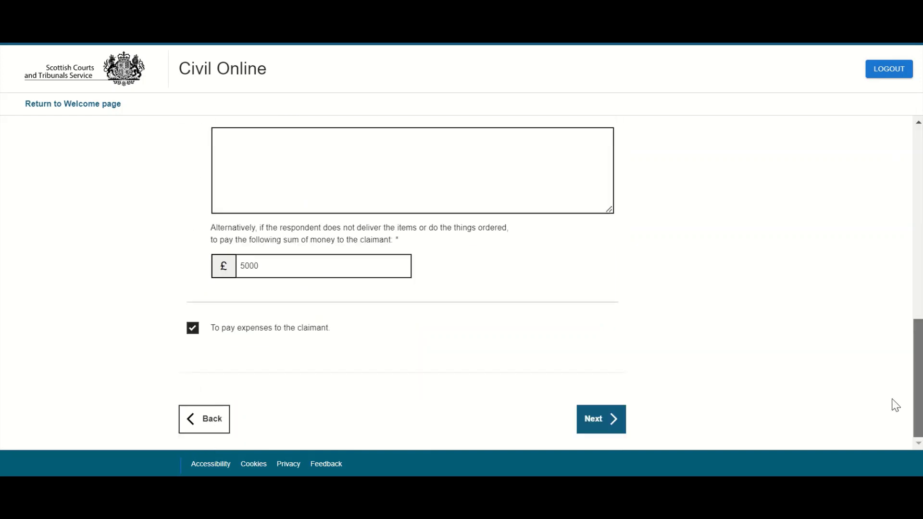
left_click(592, 419)
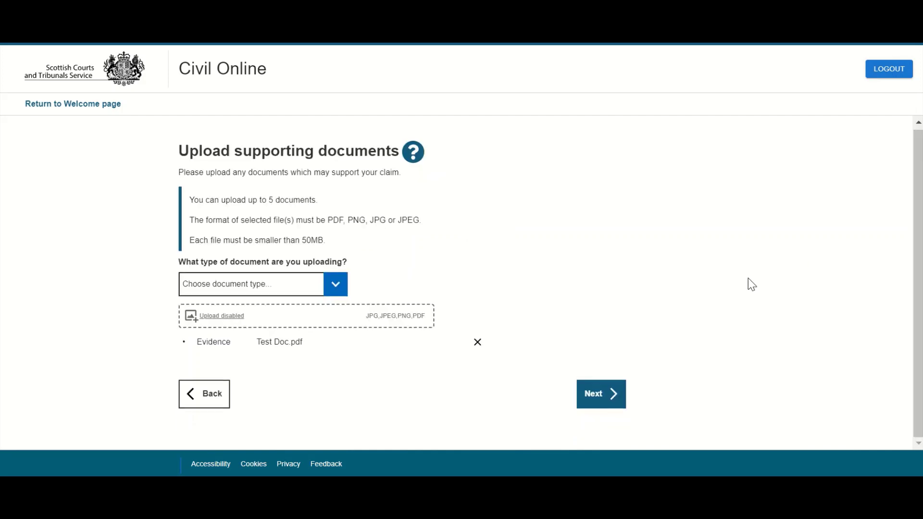
left_click(608, 403)
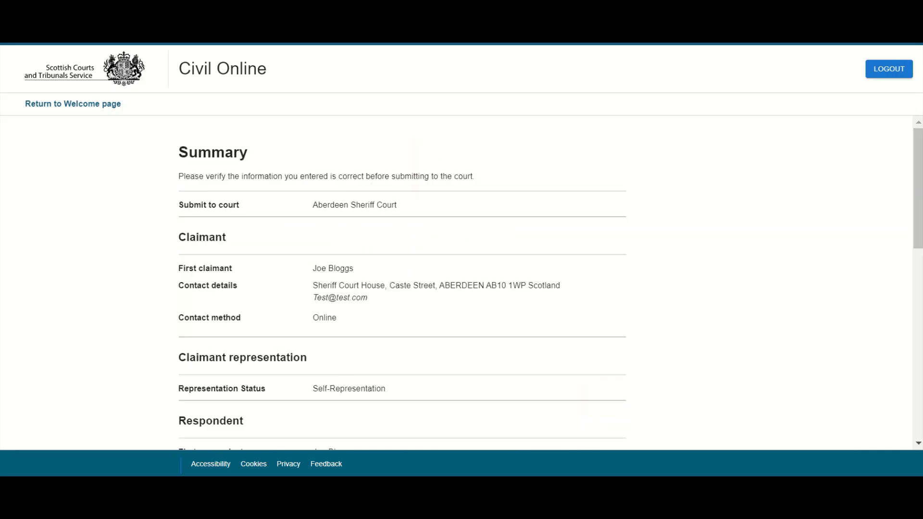
scroll(571, 244, "down", 10)
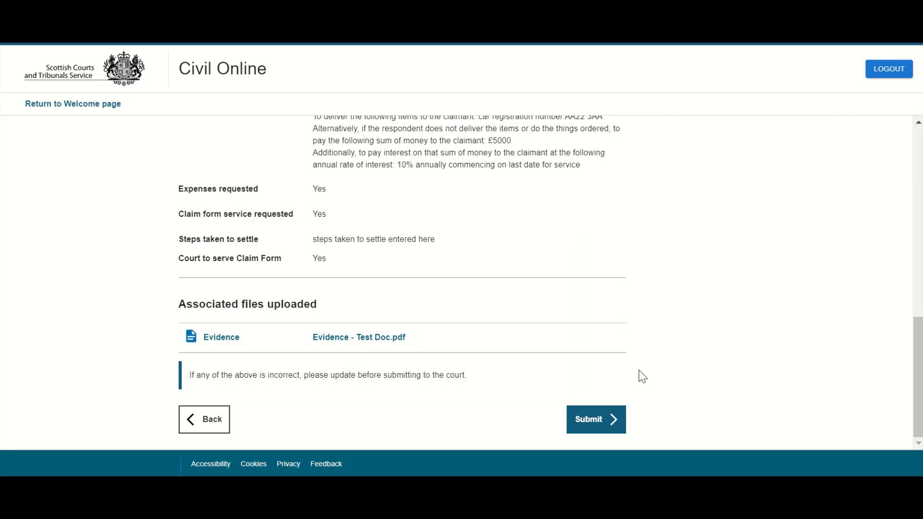
left_click(595, 424)
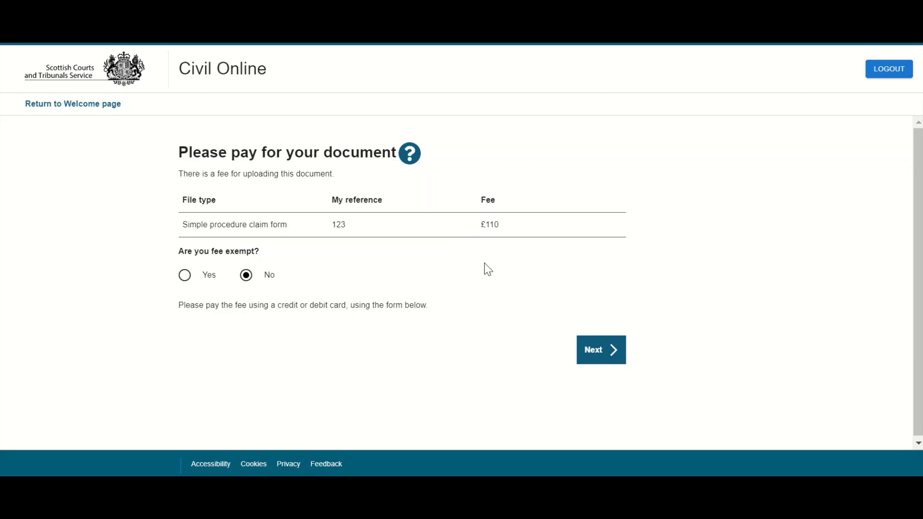
- Answer Yes to fee exemption to show its options, change the answer to No, and proceed with the fee payment
left_click(185, 276)
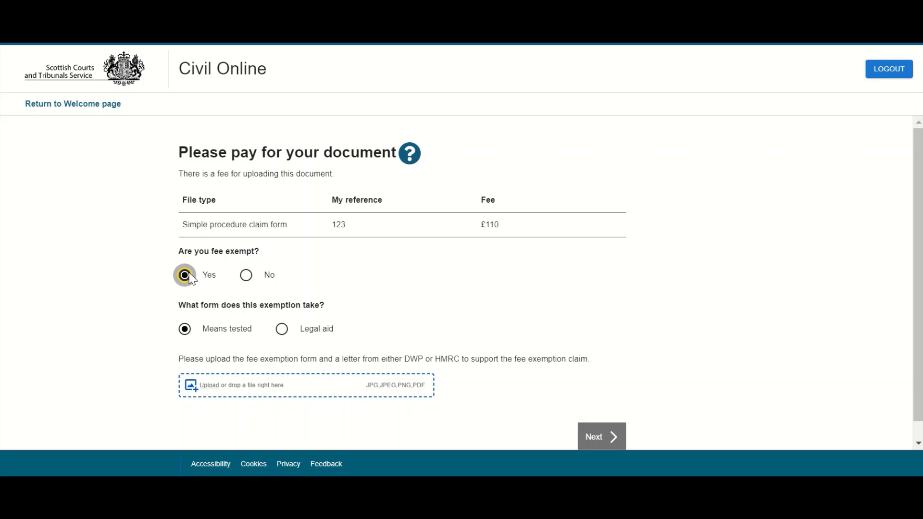
left_click(247, 275)
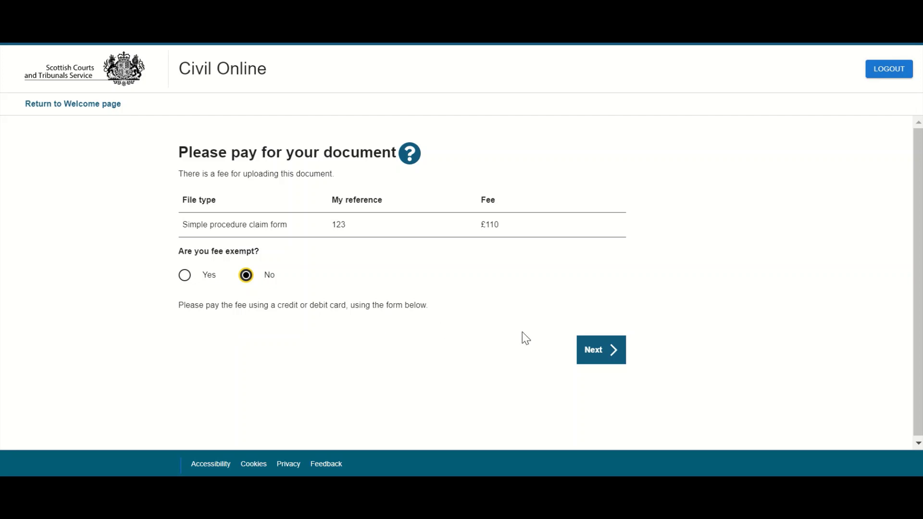
left_click(596, 358)
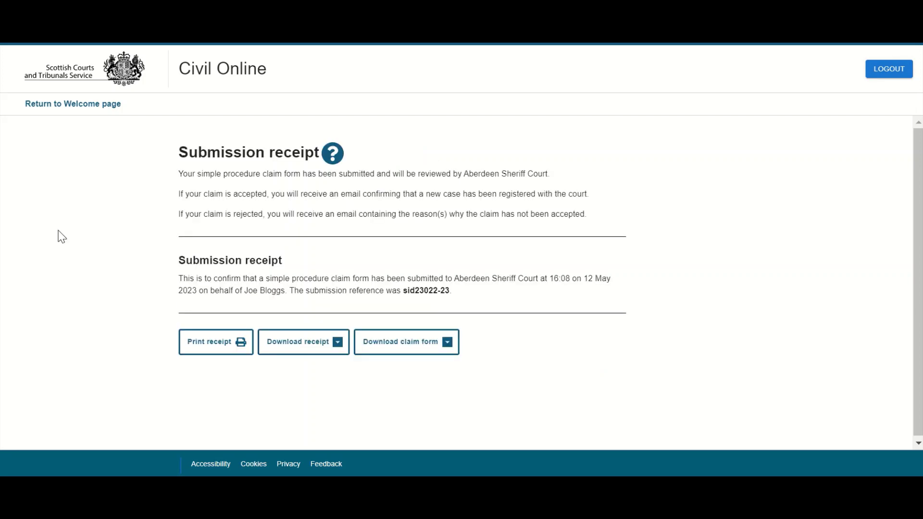